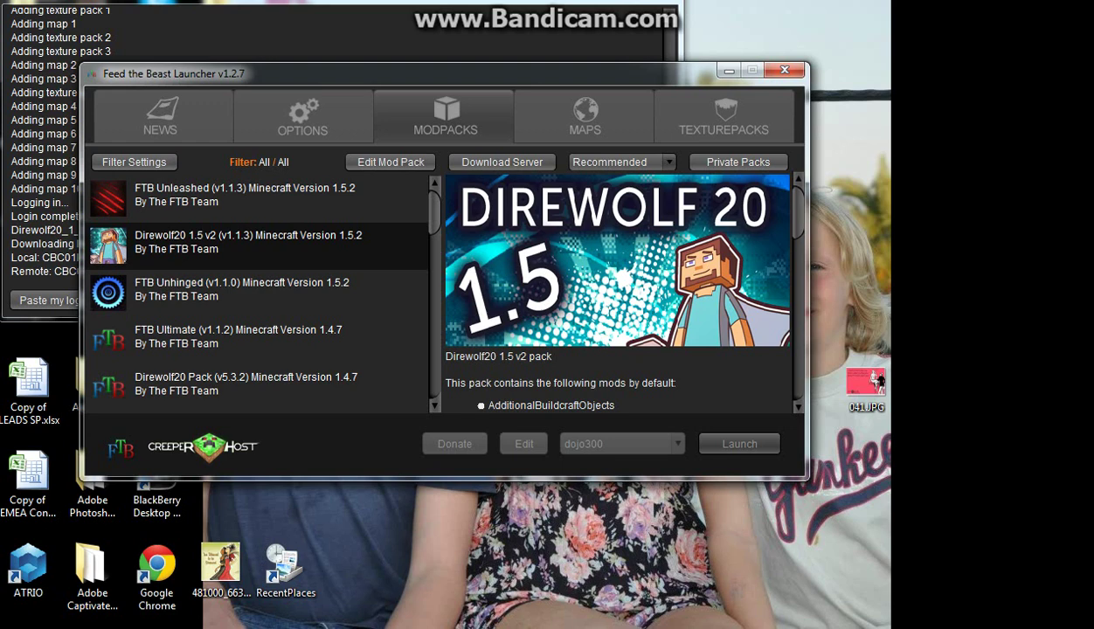
pyautogui.click(611, 41)
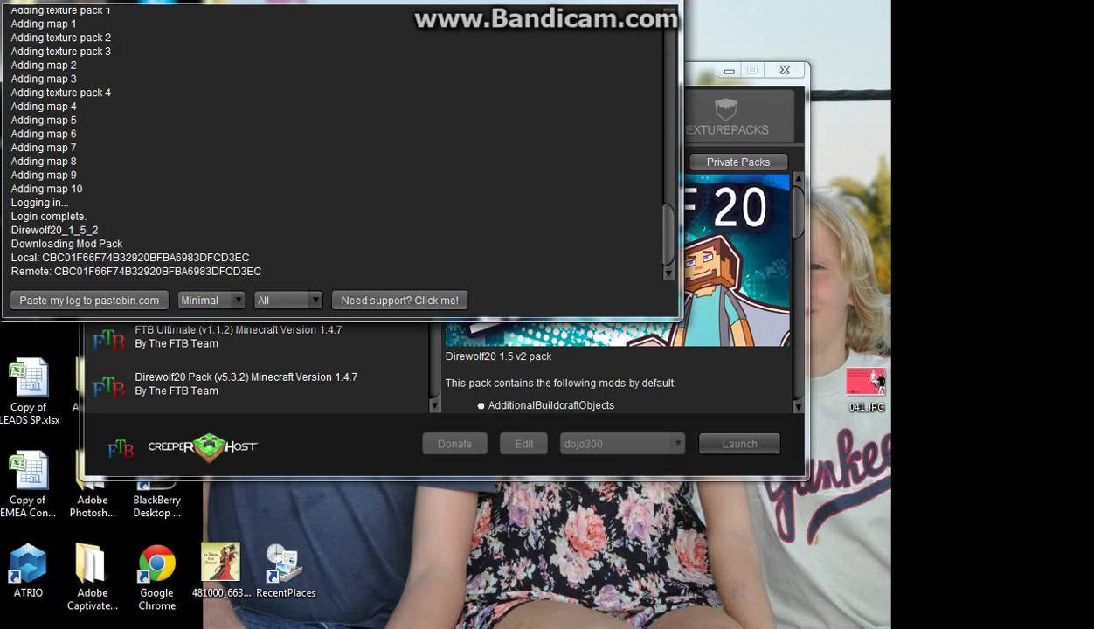
pyautogui.press('super')
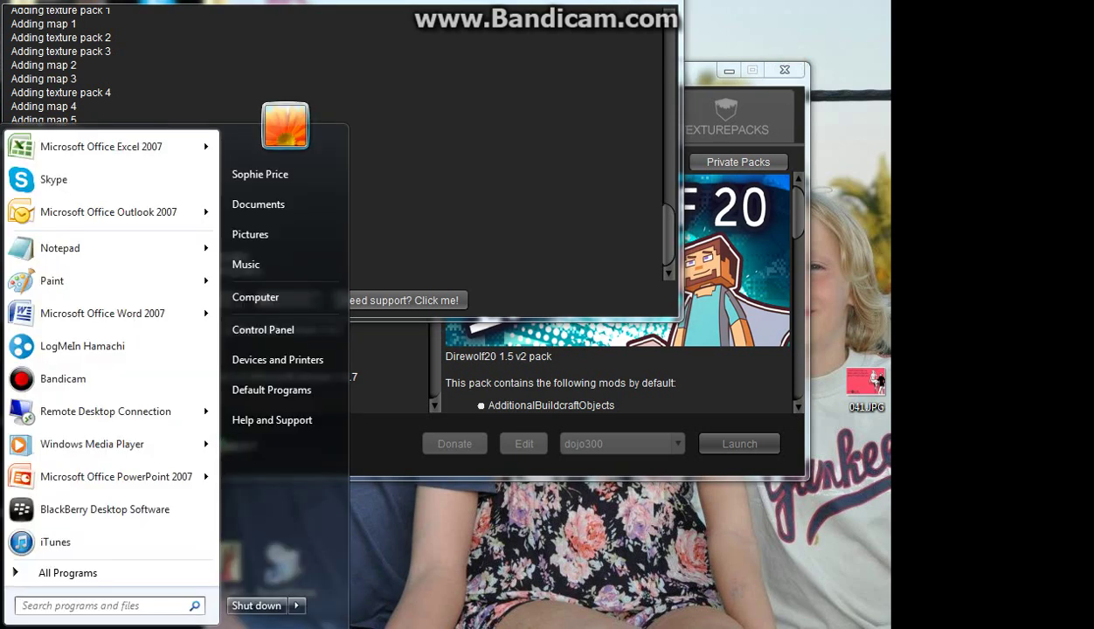
pyautogui.write('ftb')
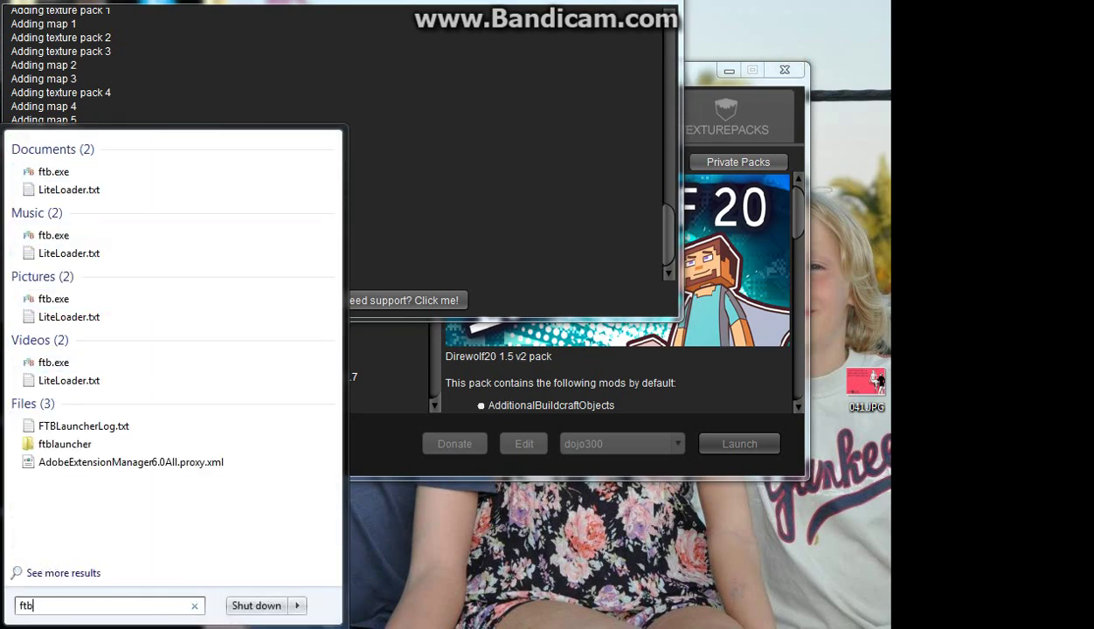
pyautogui.press('Escape')
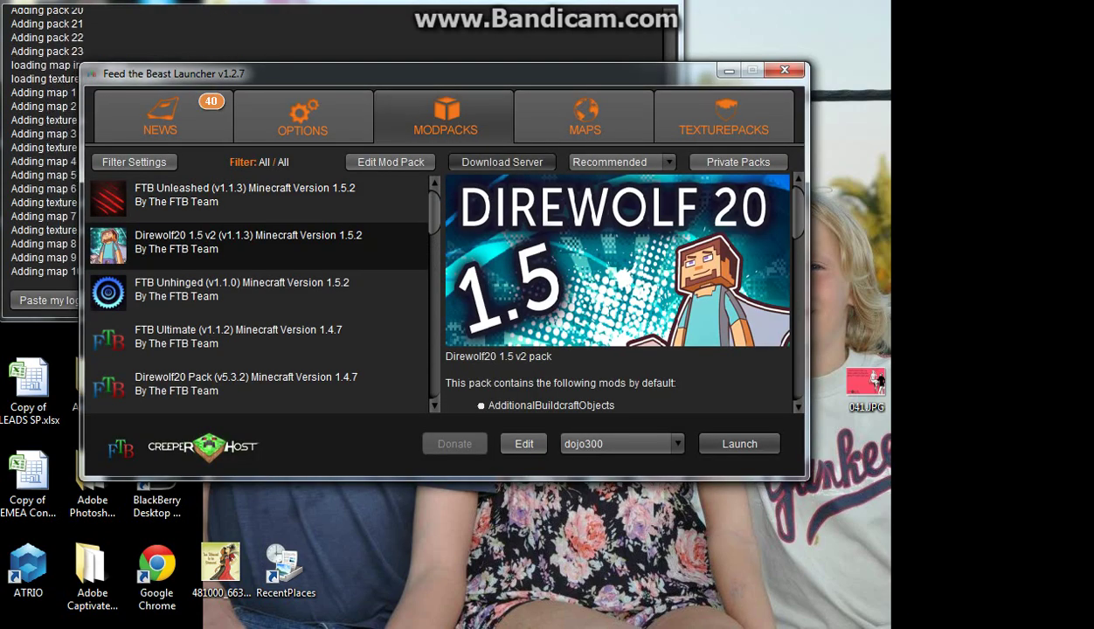
# Step: Download the Direwolf20 1.5 v2 server pack and save the zip archive in the server folder on the Desktop
pyautogui.click(502, 162)
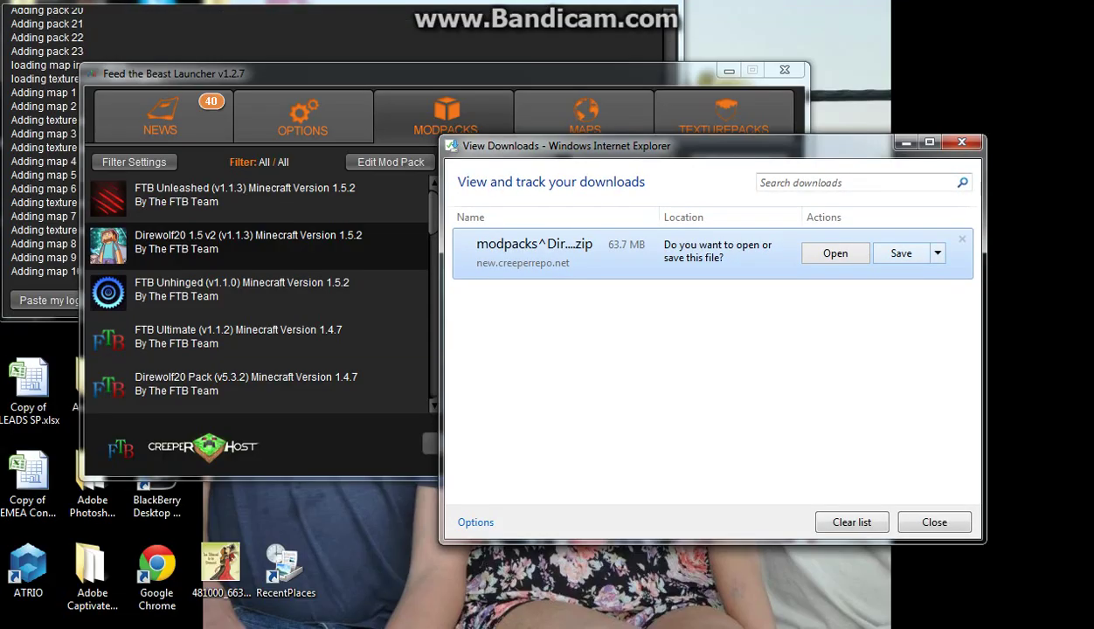
pyautogui.click(938, 254)
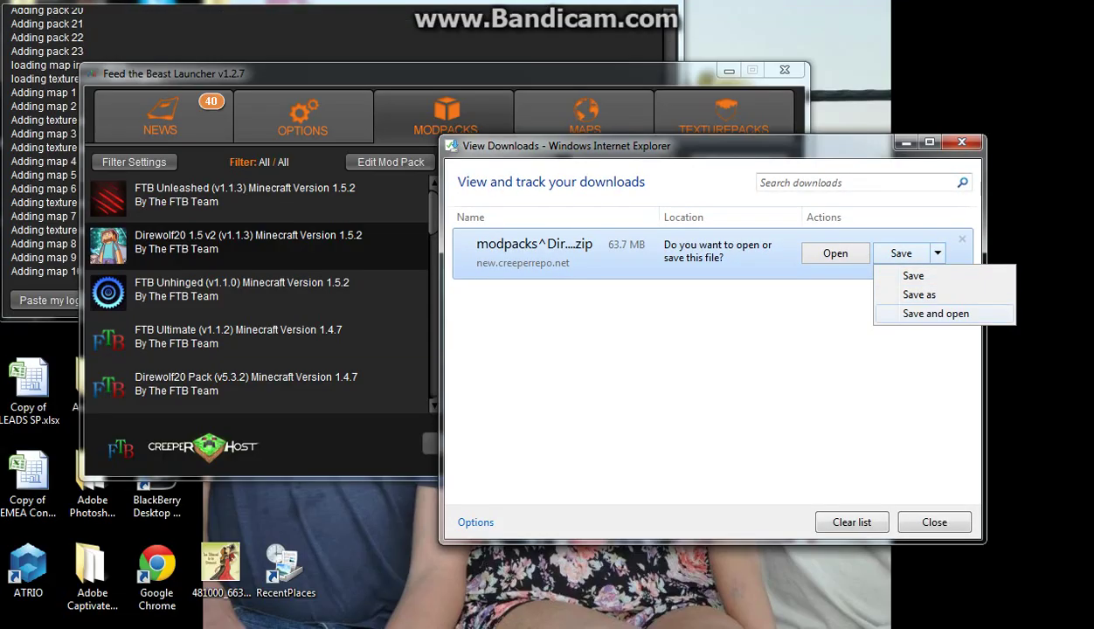
pyautogui.click(883, 289)
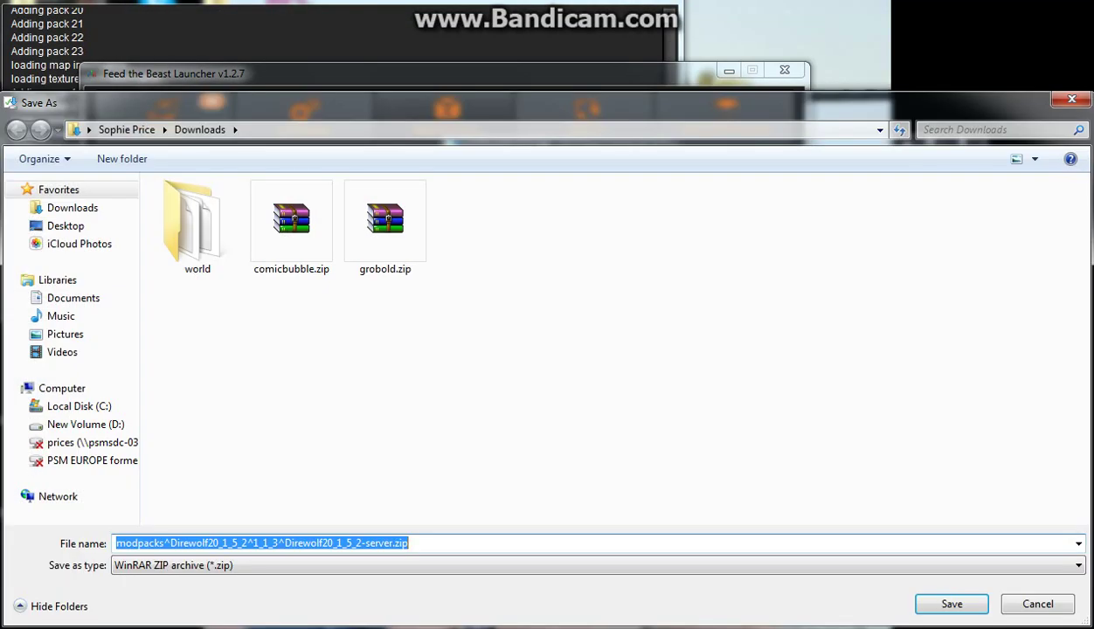
pyautogui.click(66, 226)
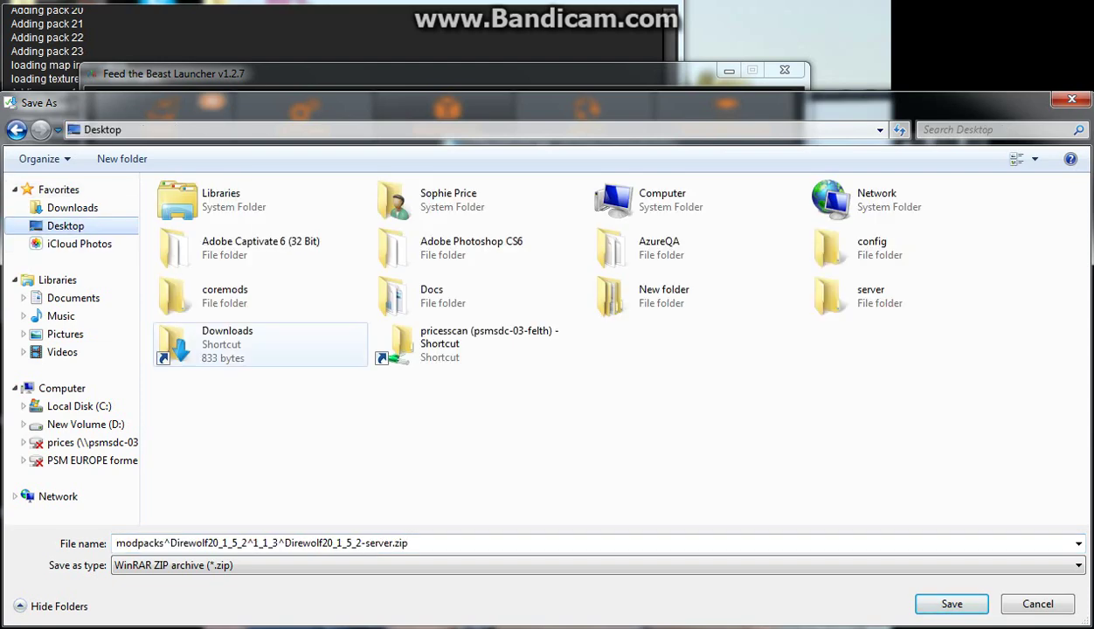
pyautogui.press('super+d')
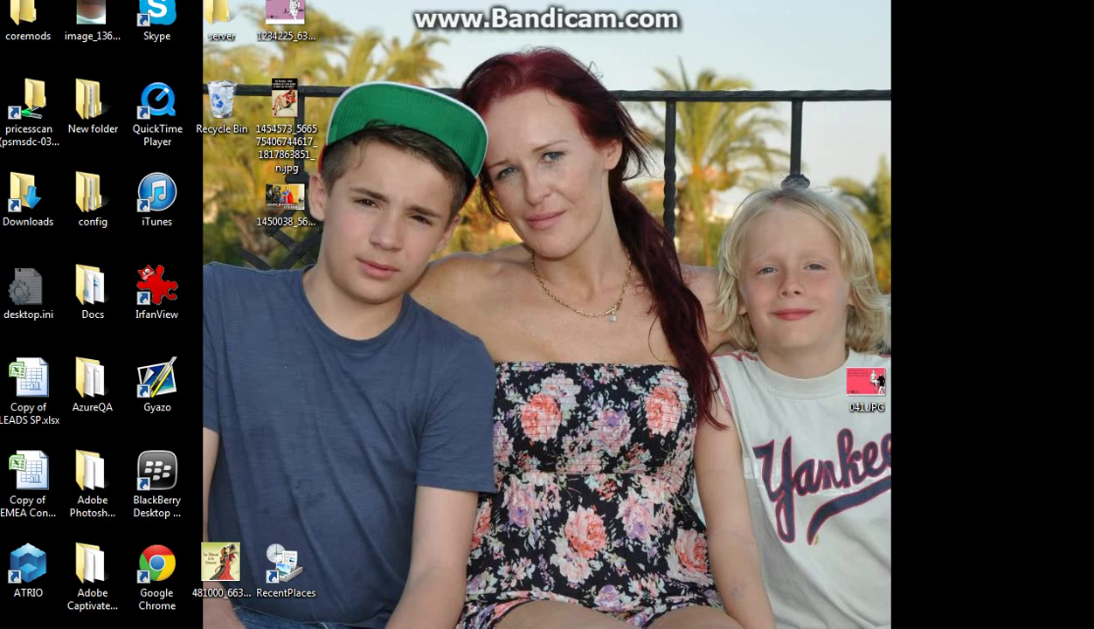
pyautogui.moveTo(387, 627)
pyautogui.click(486, 551)
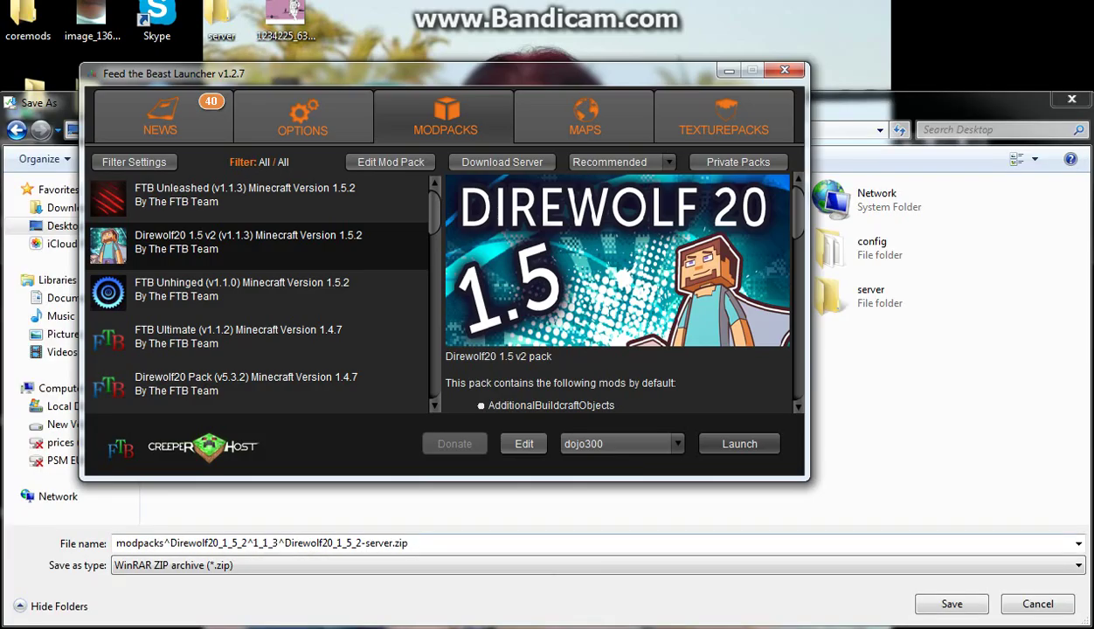
pyautogui.click(376, 507)
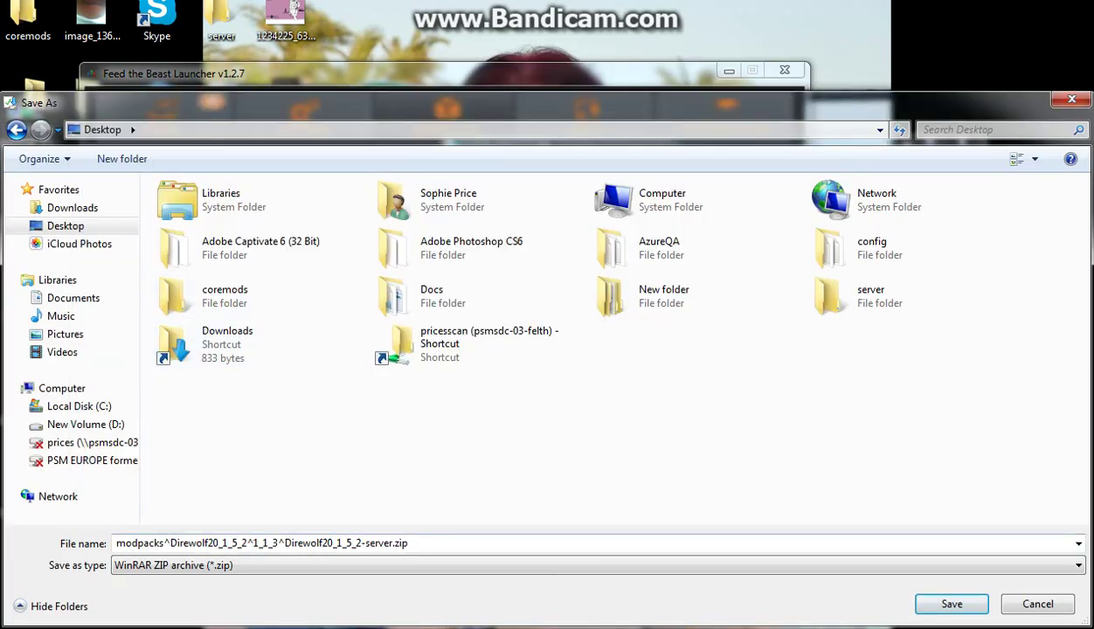
pyautogui.doubleClick(870, 289)
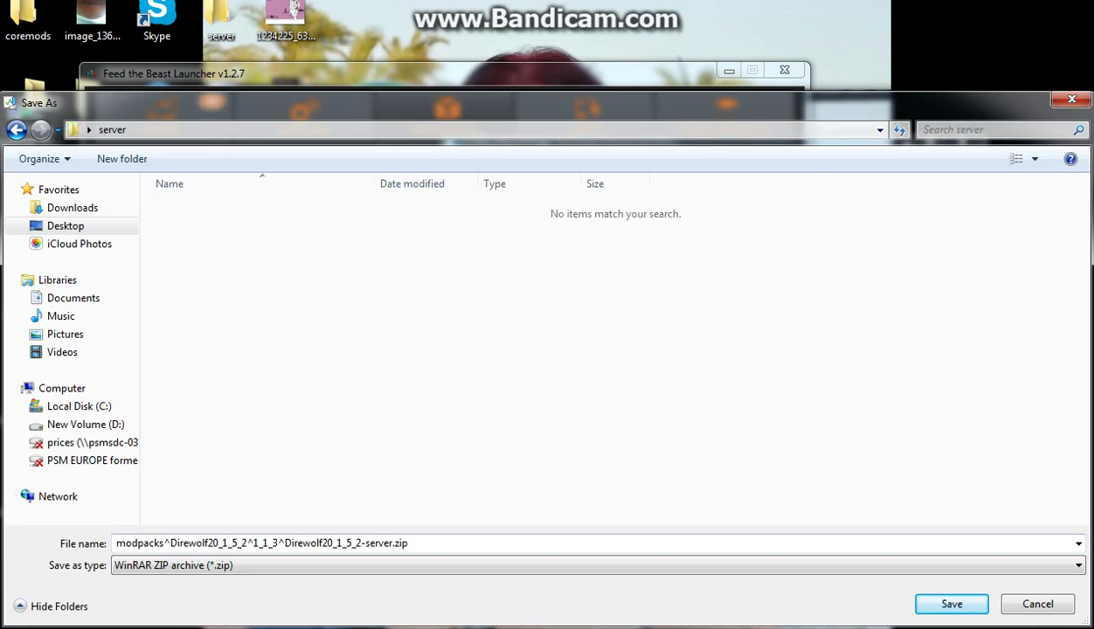
pyautogui.click(952, 604)
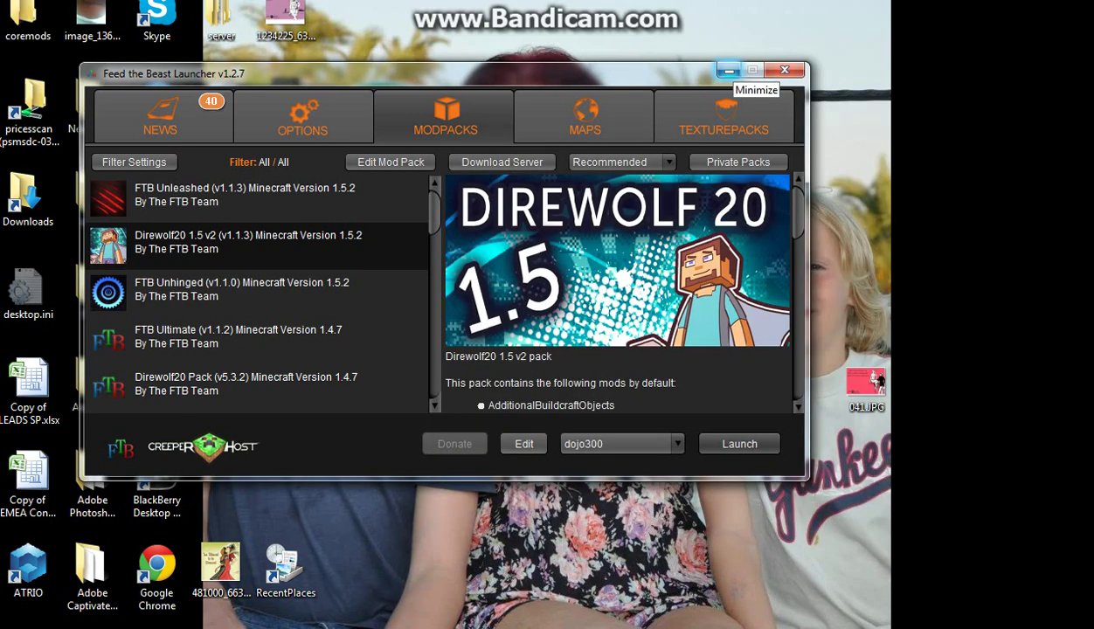
pyautogui.click(729, 69)
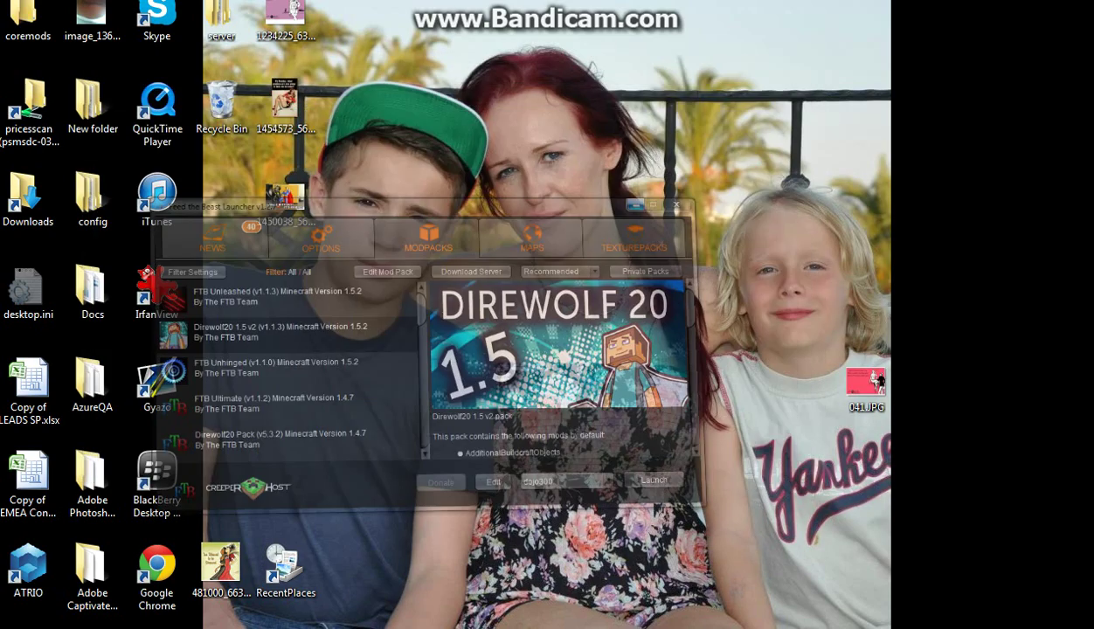
pyautogui.doubleClick(221, 22)
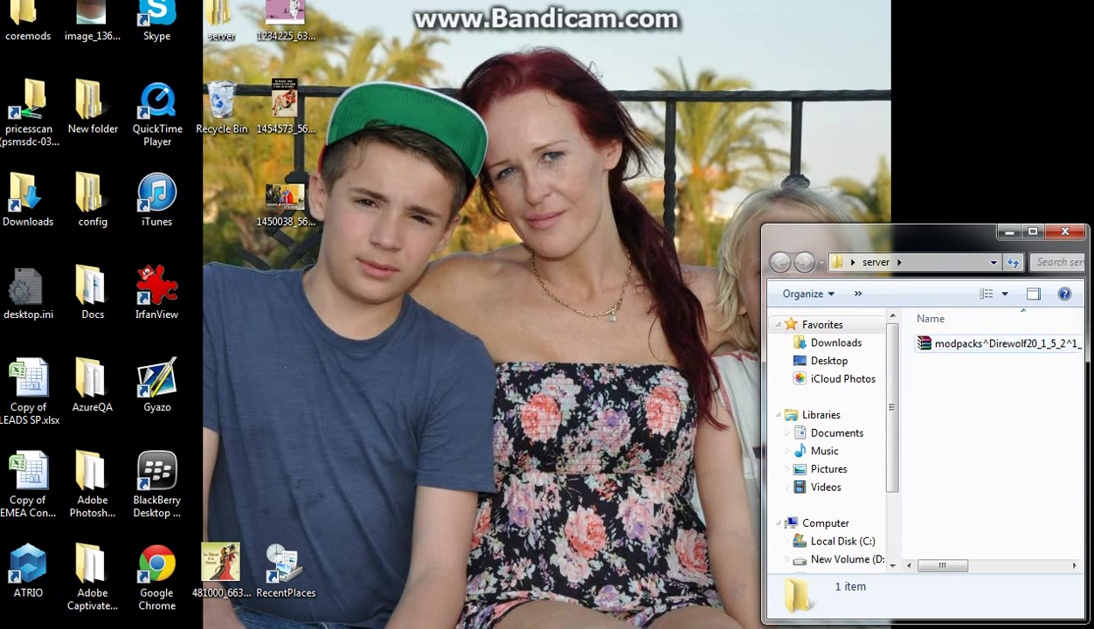
pyautogui.rightClick(1066, 341)
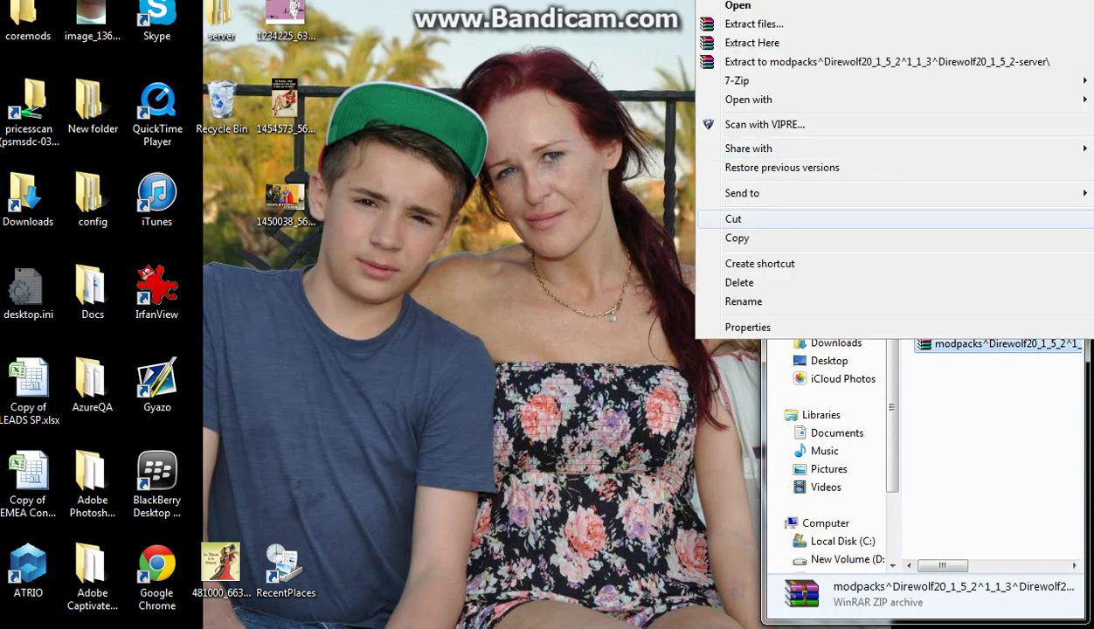
pyautogui.click(887, 62)
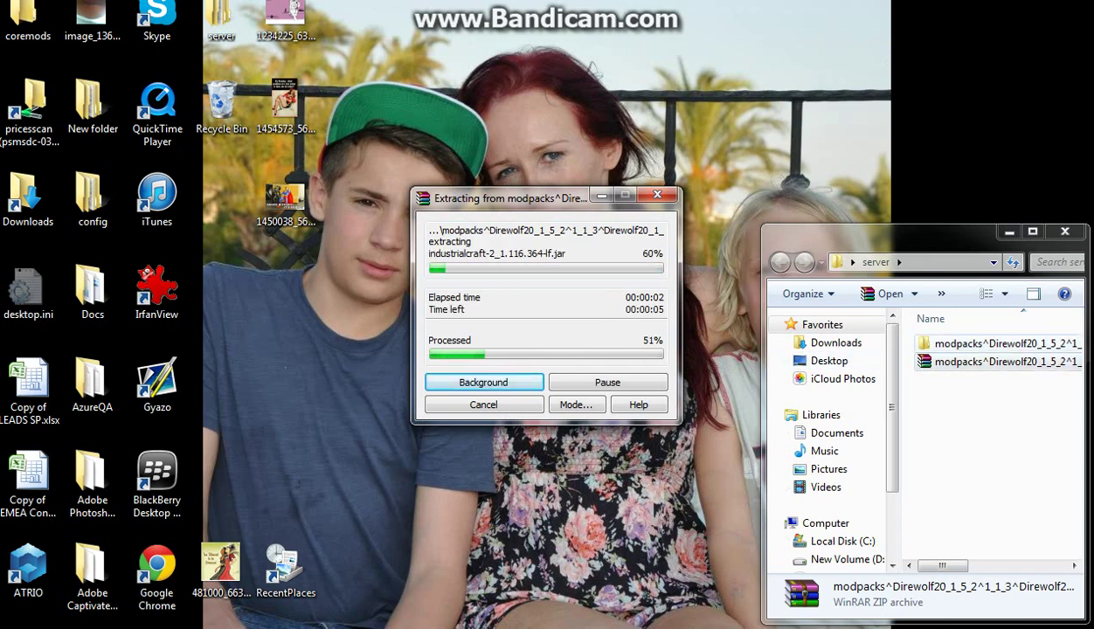
# Step: Run ServerStart.bat from the extracted modpack folder, accepting the security warning
pyautogui.doubleClick(996, 343)
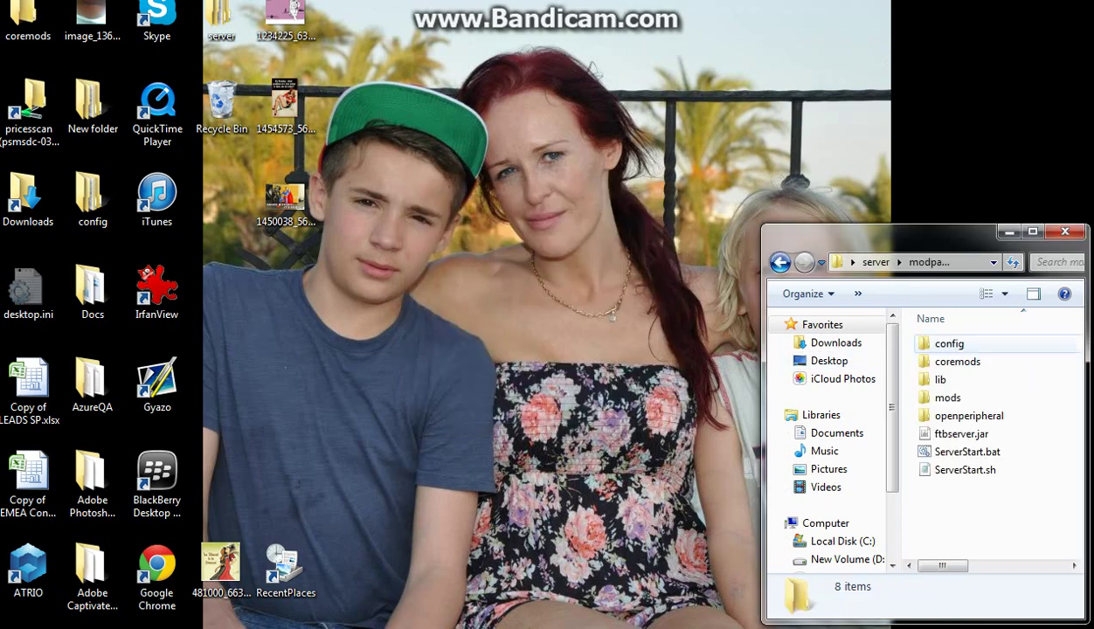
pyautogui.doubleClick(967, 452)
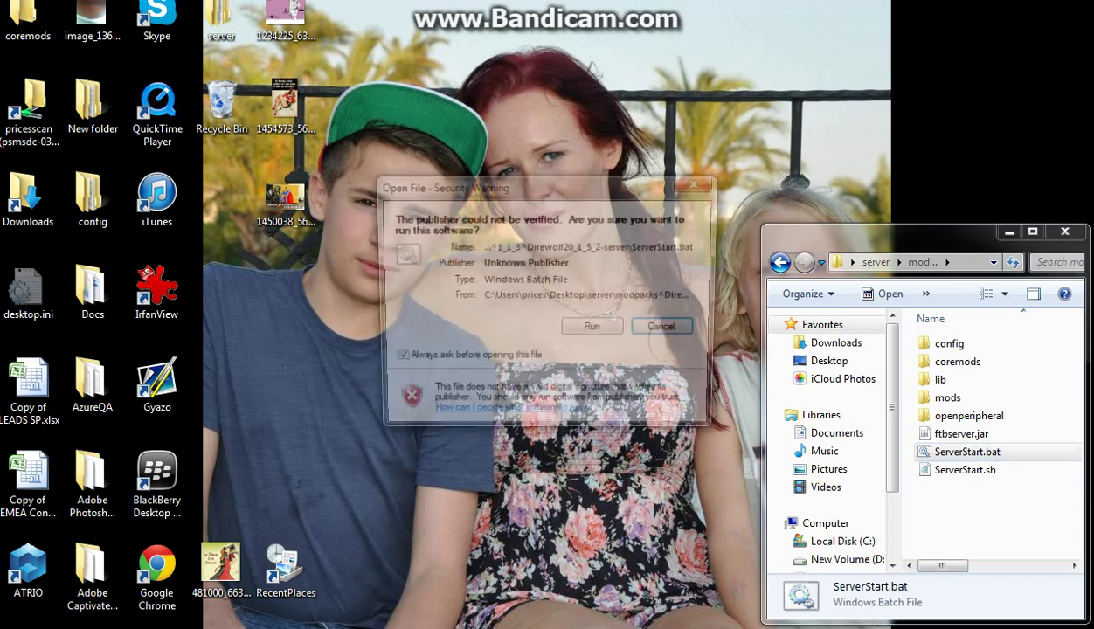
pyautogui.click(394, 360)
pyautogui.click(594, 330)
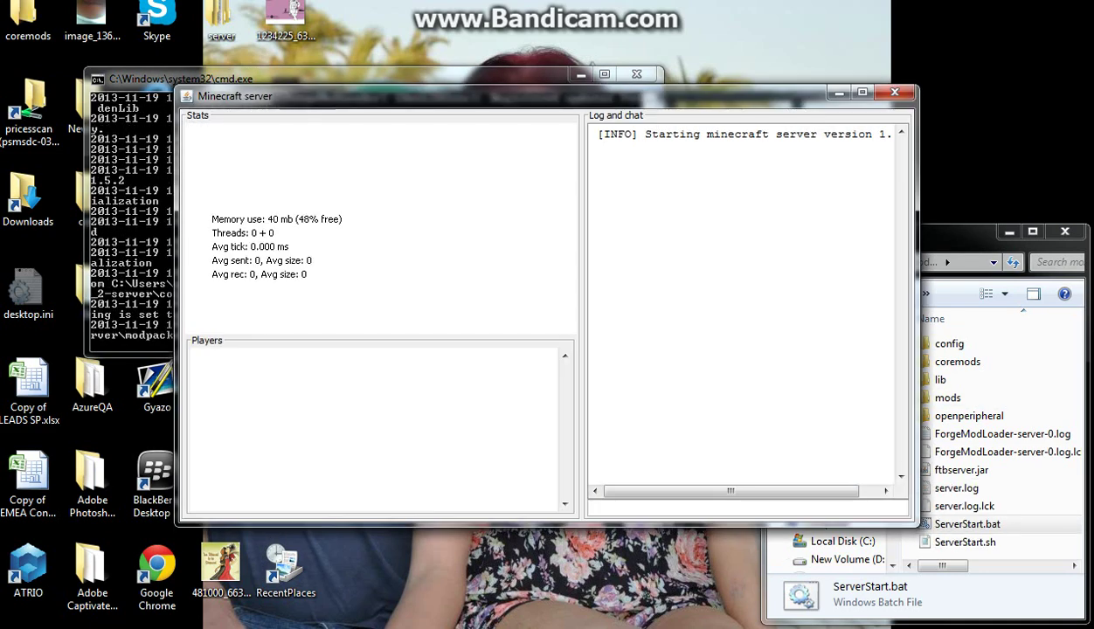
# Step: Close the Minecraft server window and its command console
pyautogui.moveTo(542, 97); pyautogui.dragTo(612, 0)
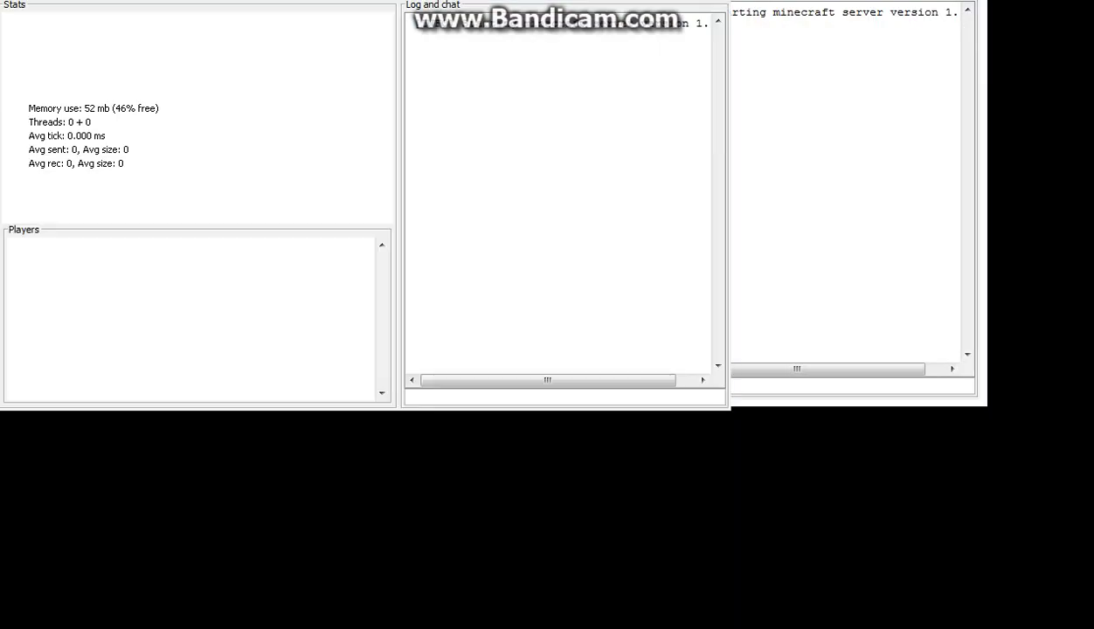
pyautogui.click(1016, 0)
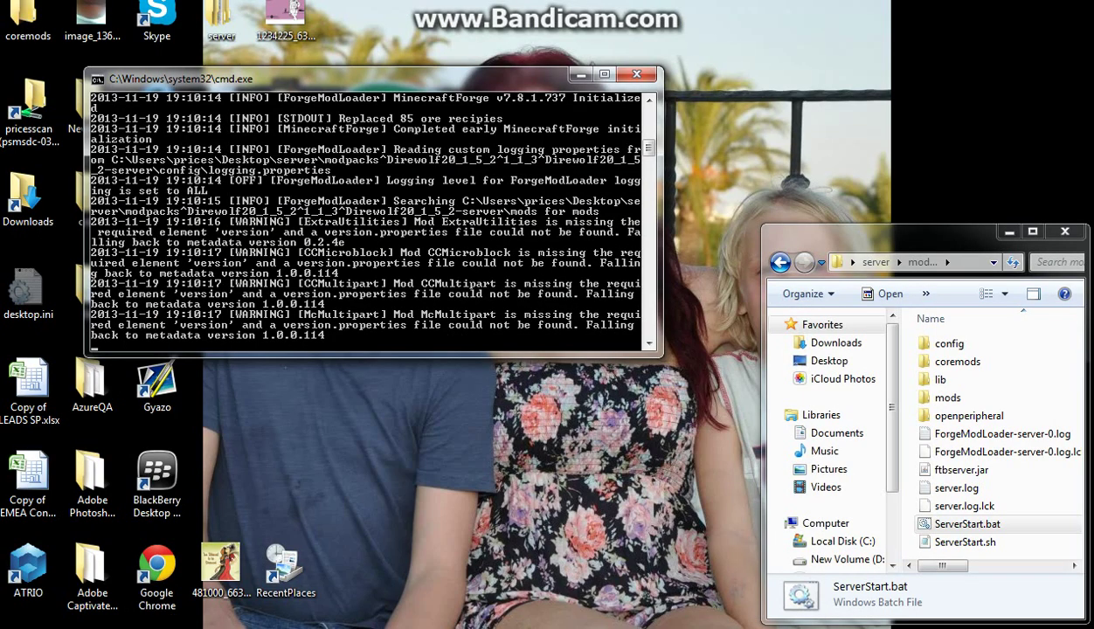
pyautogui.click(637, 74)
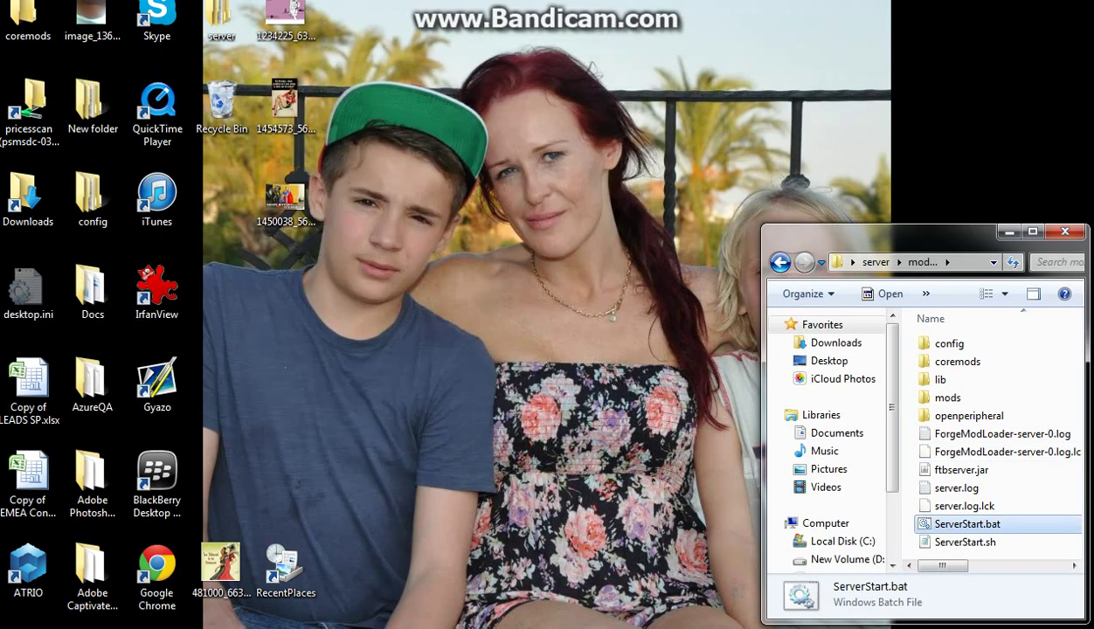
# Step: Restore LogMeIn Hamachi and copy this computer's IPv4 address
pyautogui.moveTo(883, 234); pyautogui.dragTo(641, 95)
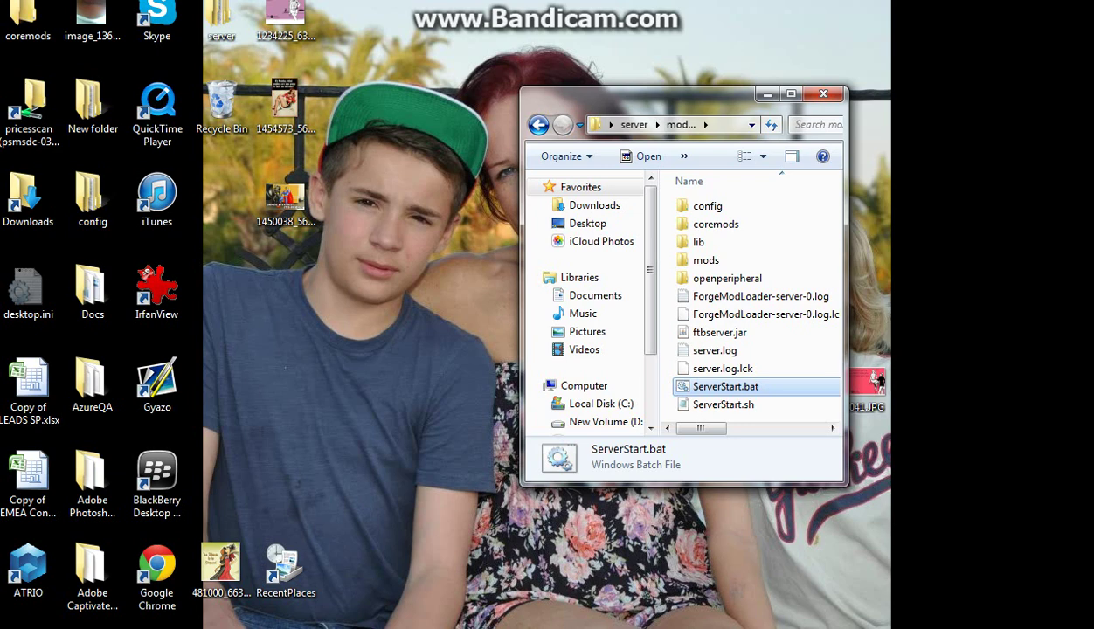
pyautogui.press('Return')
pyautogui.rightClick(866, 628)
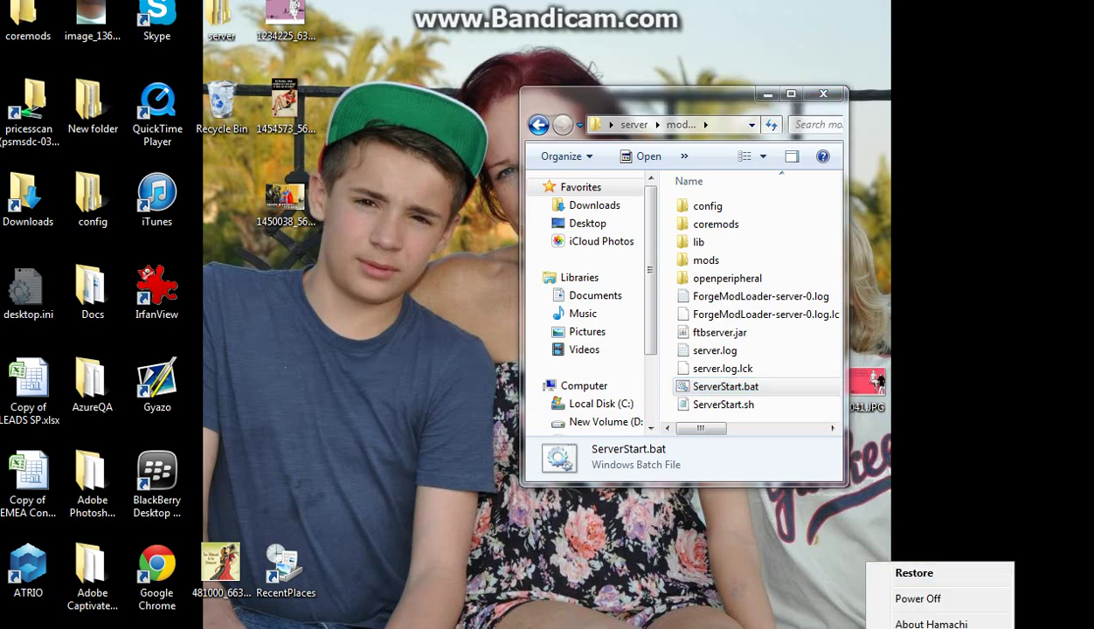
pyautogui.press('Escape')
pyautogui.rightClick(866, 627)
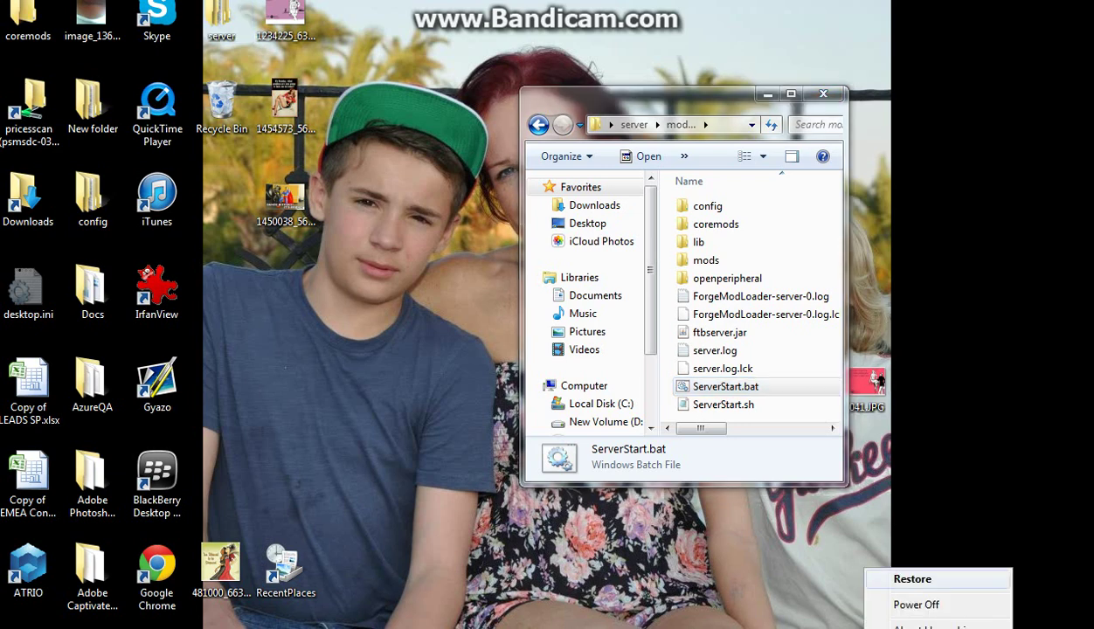
pyautogui.click(912, 579)
pyautogui.rightClick(790, 310)
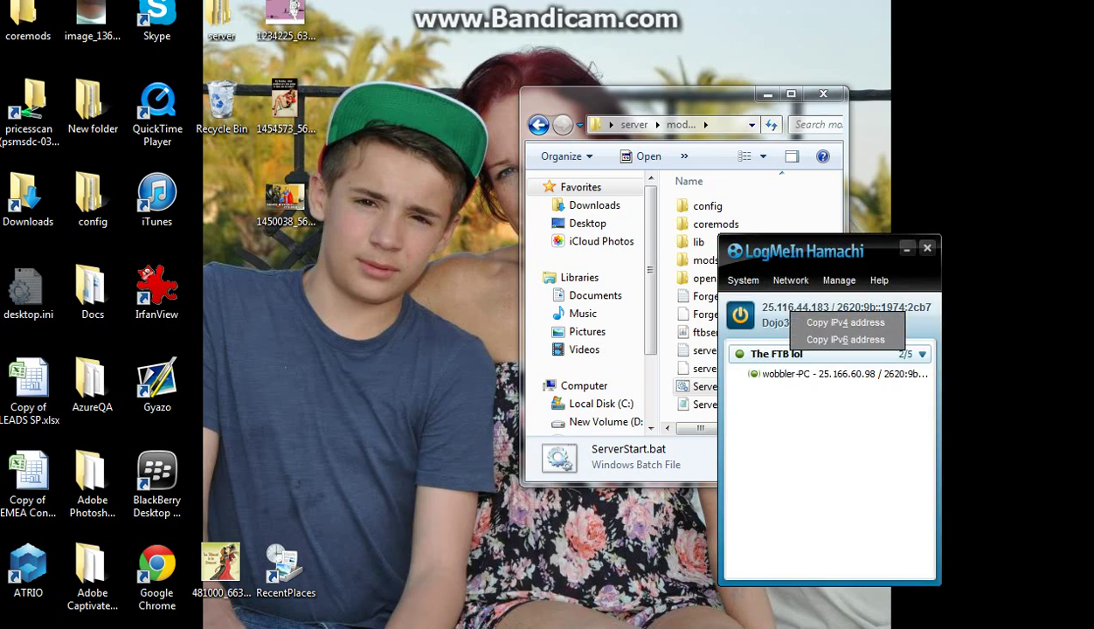
pyautogui.click(830, 322)
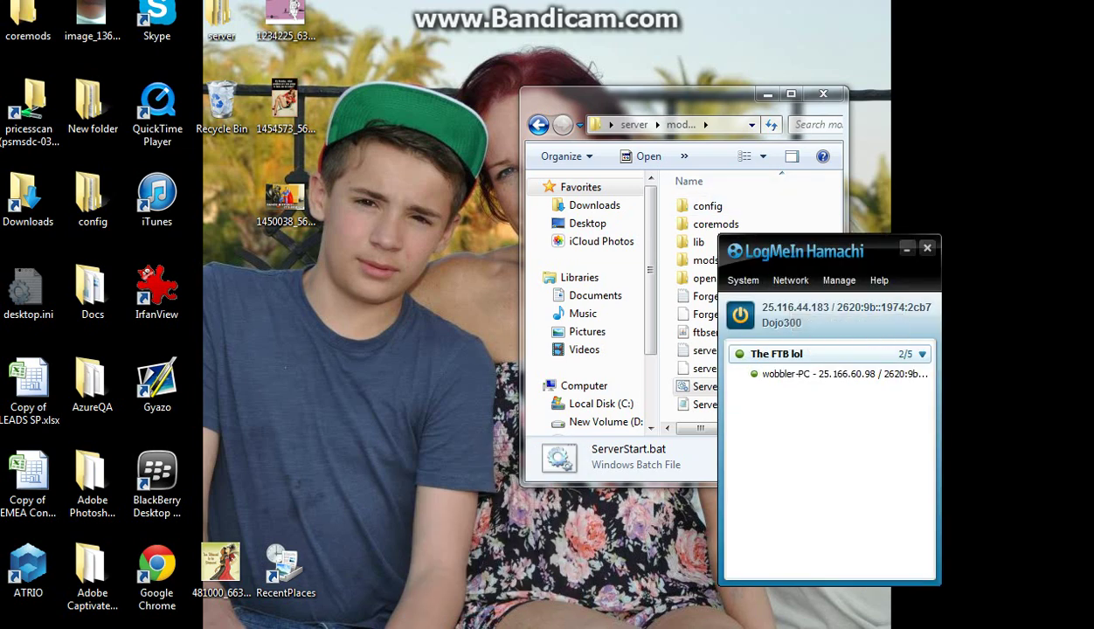
# Step: Open ServerStart.sh in Notepad to view its launch command and close it again
pyautogui.click(710, 207)
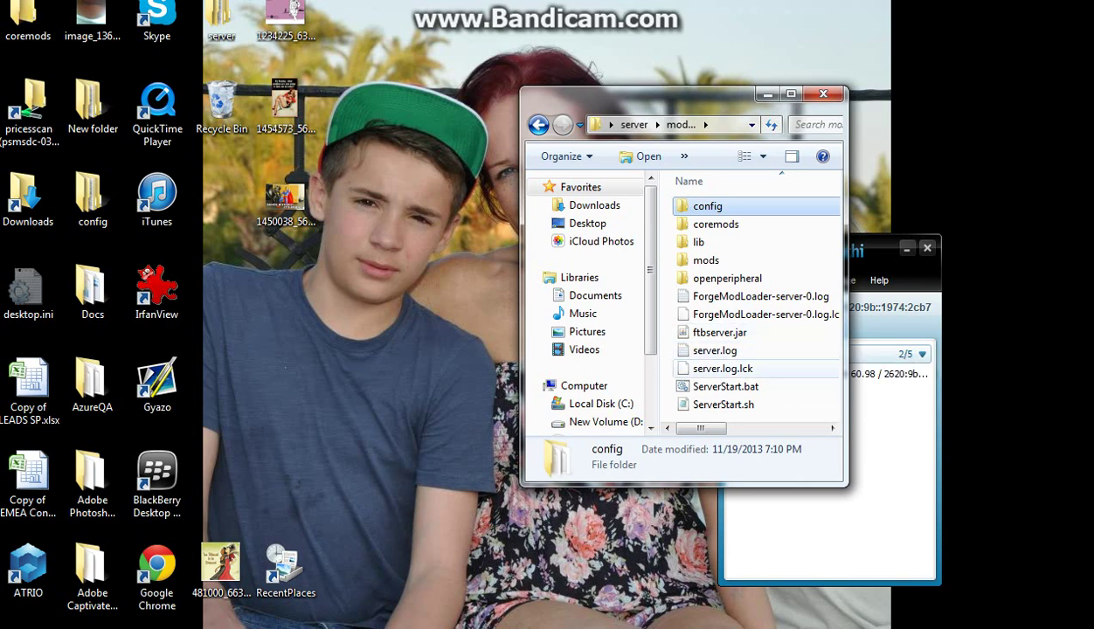
pyautogui.doubleClick(723, 405)
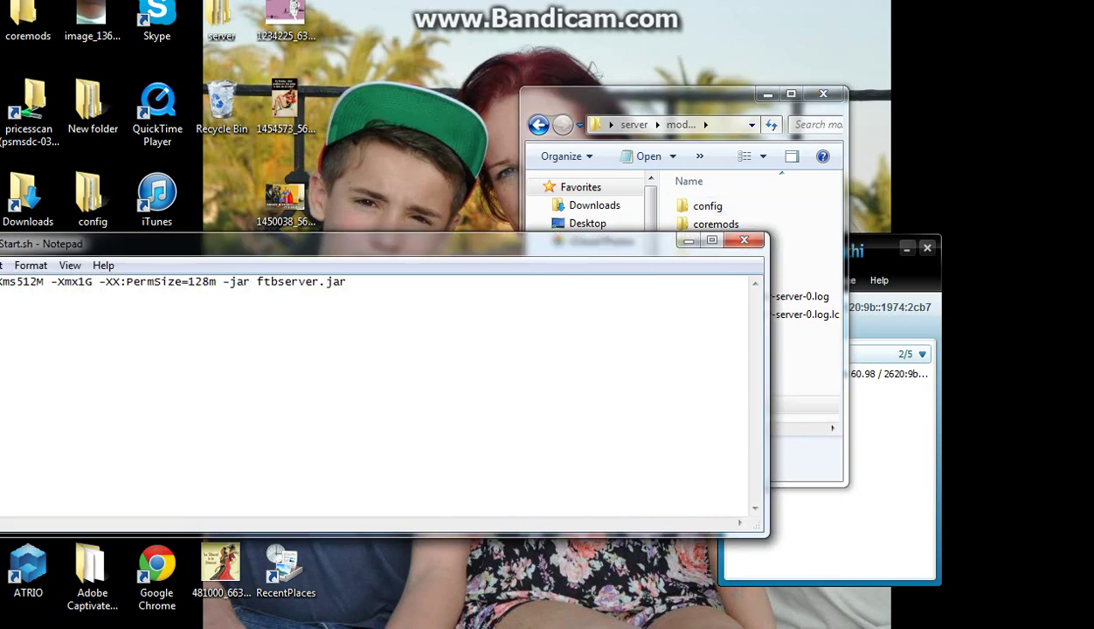
pyautogui.click(744, 241)
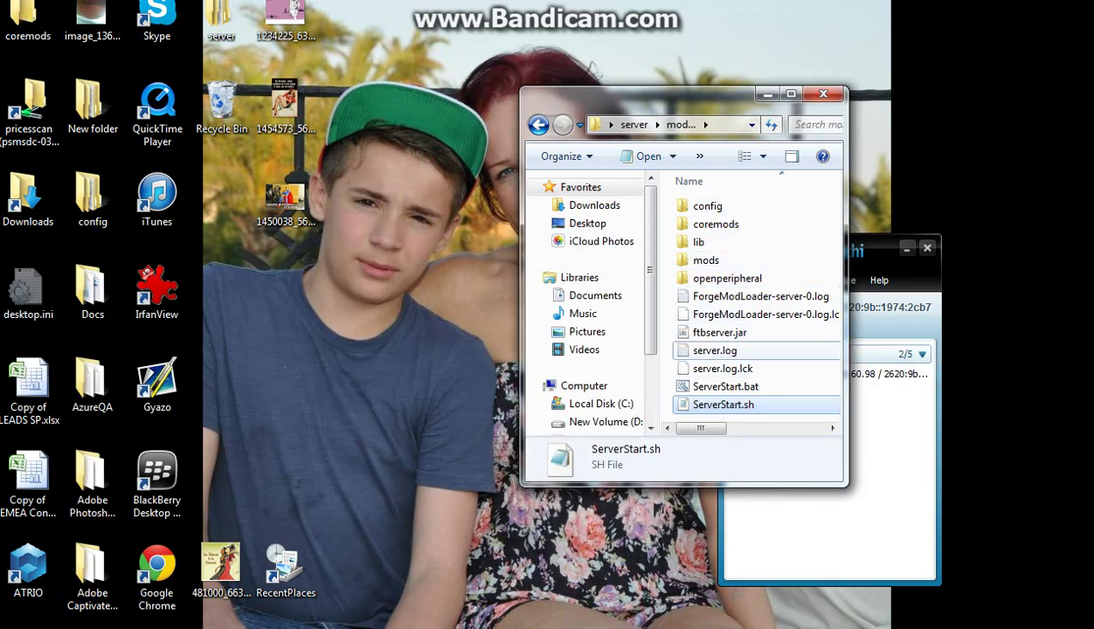
# Step: Maximize the folder window, look through the extracted server files, and return to the parent server folder
pyautogui.click(714, 350)
pyautogui.click(791, 93)
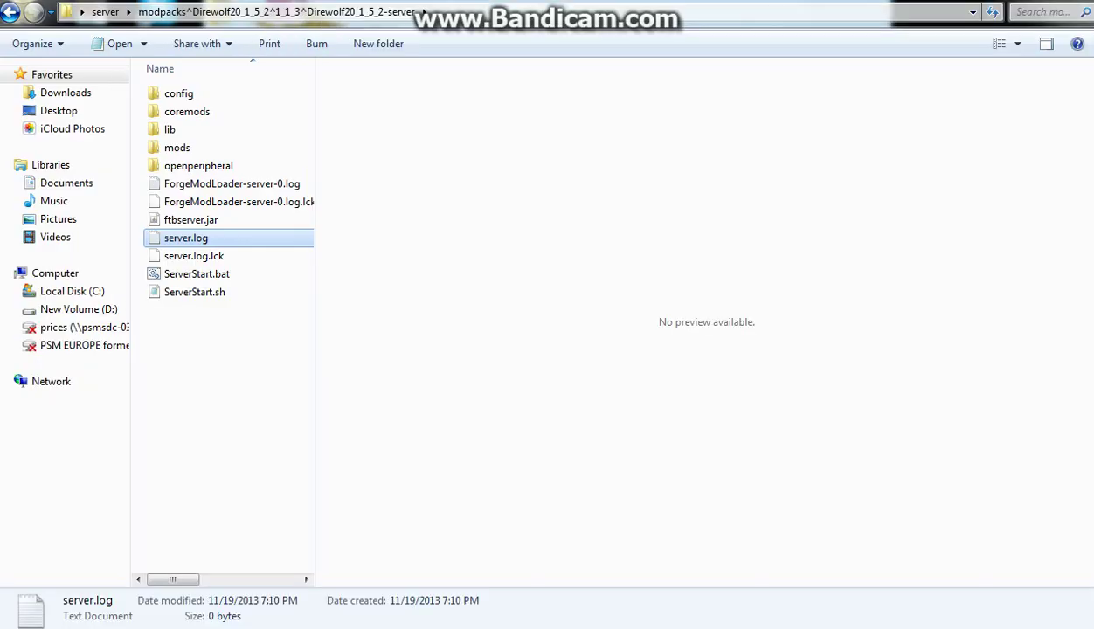
pyautogui.click(231, 367)
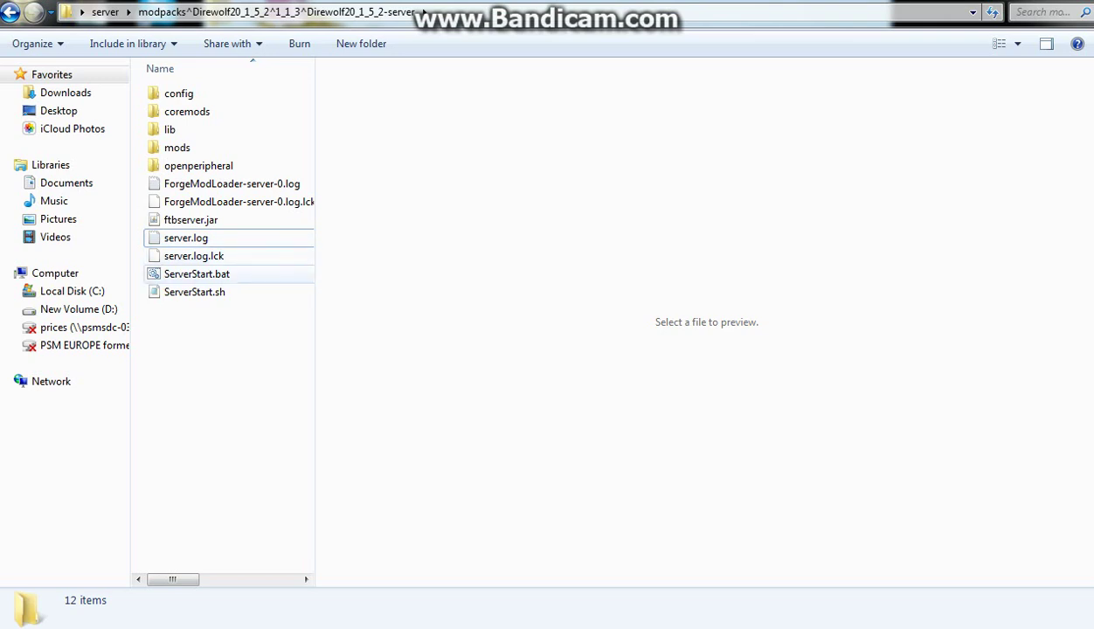
pyautogui.click(195, 292)
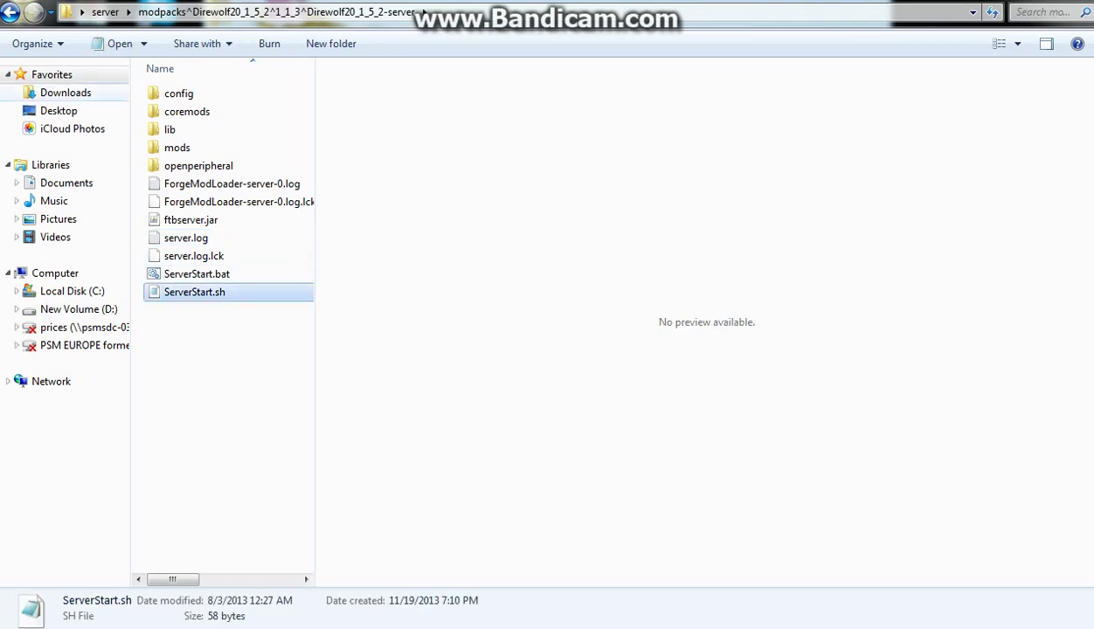
pyautogui.click(10, 12)
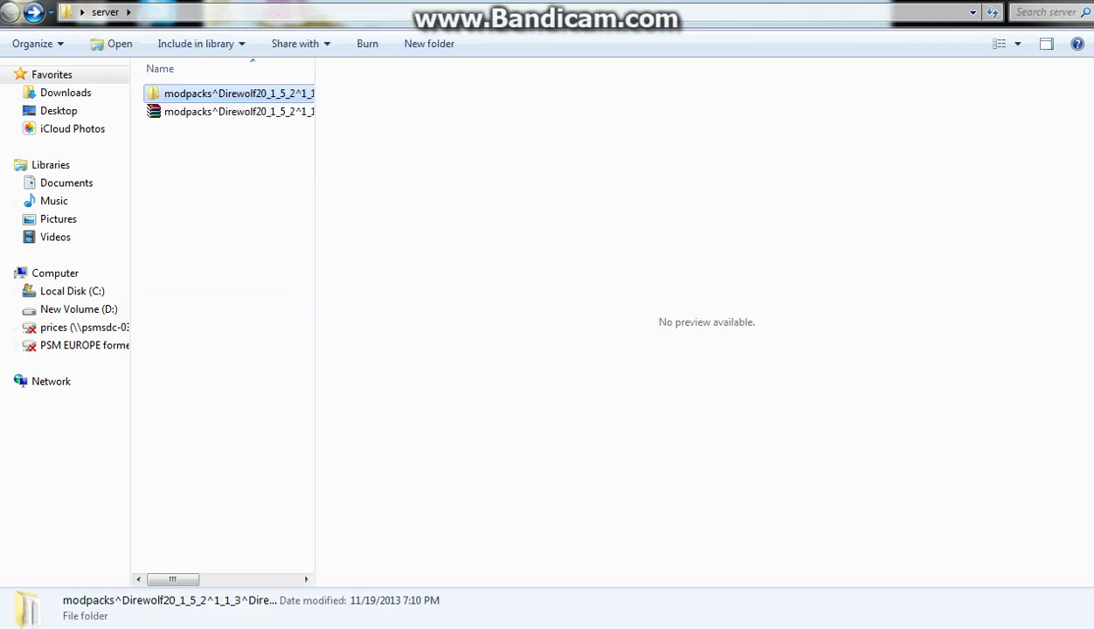
# Step: View the contents of the Direwolf20 server zip archive, close it, and open the extracted server folder
pyautogui.click(237, 112)
pyautogui.press('Return')
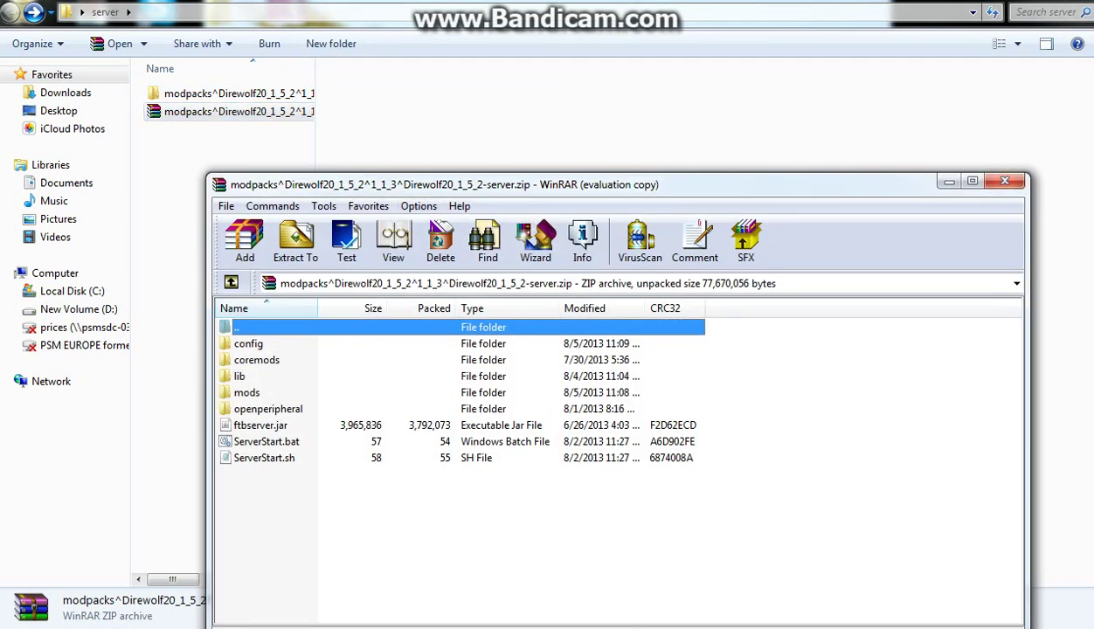
pyautogui.click(1005, 181)
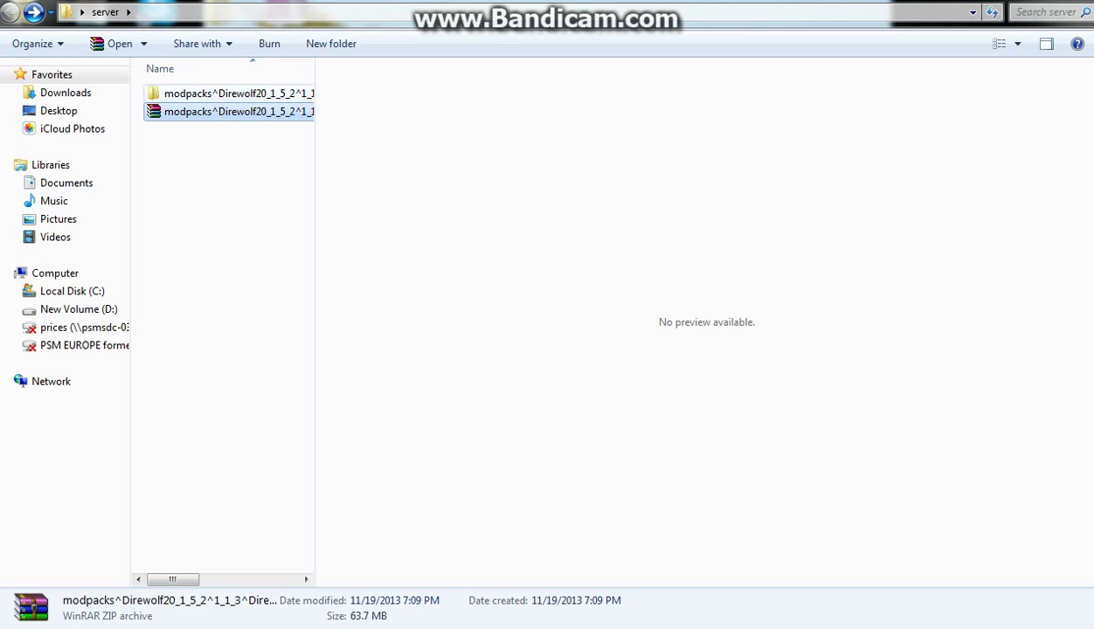
pyautogui.doubleClick(227, 92)
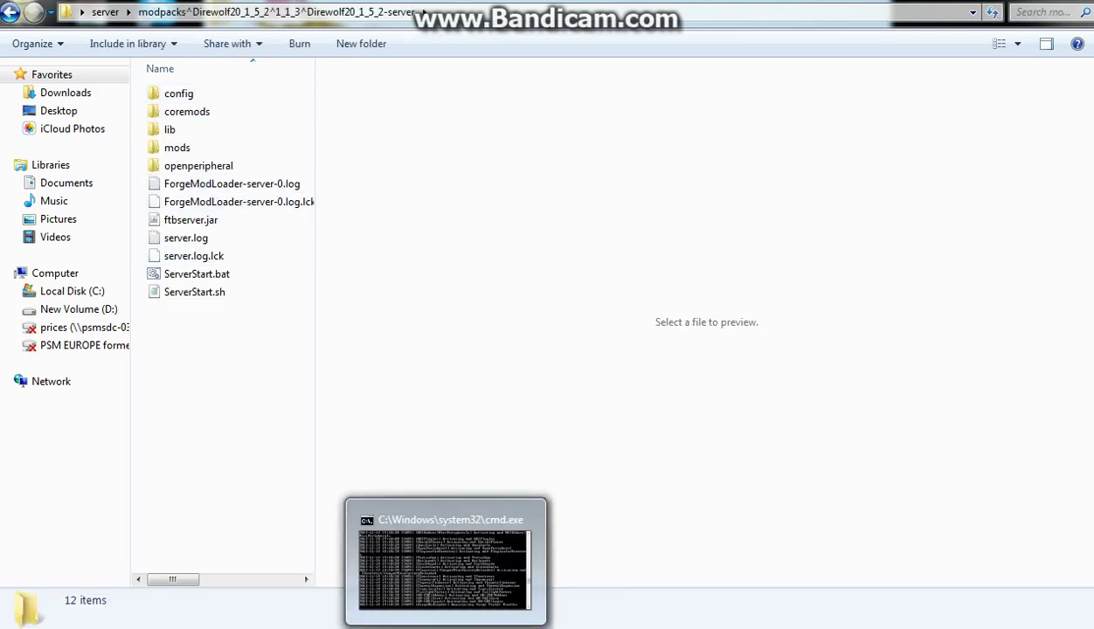
# Step: Check the loading progress in the Minecraft server window and its command console
pyautogui.click(446, 628)
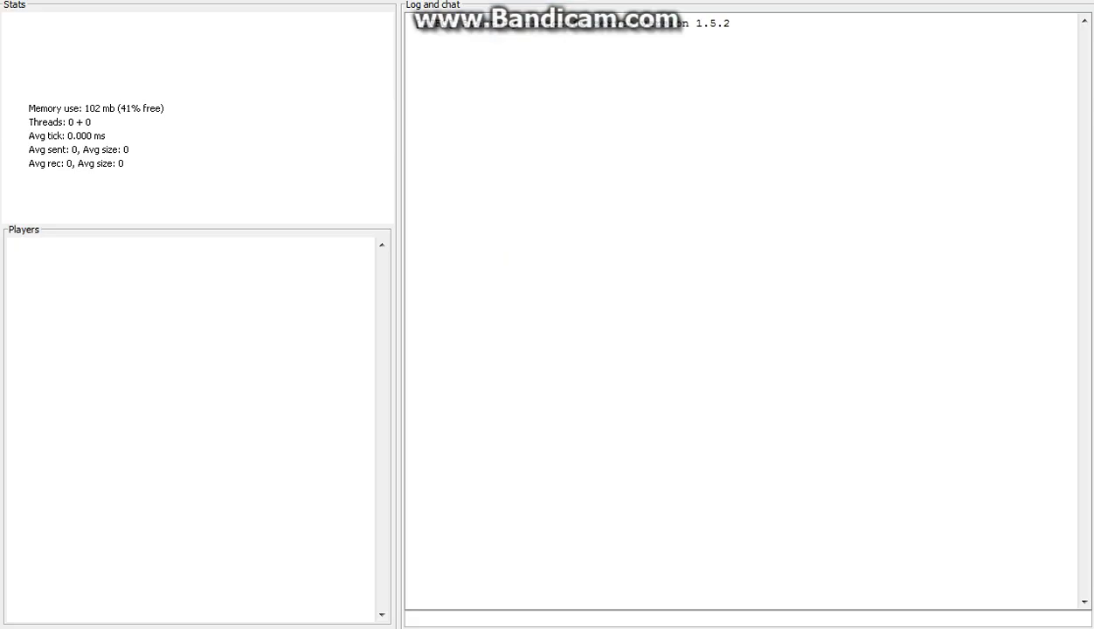
pyautogui.click(506, 628)
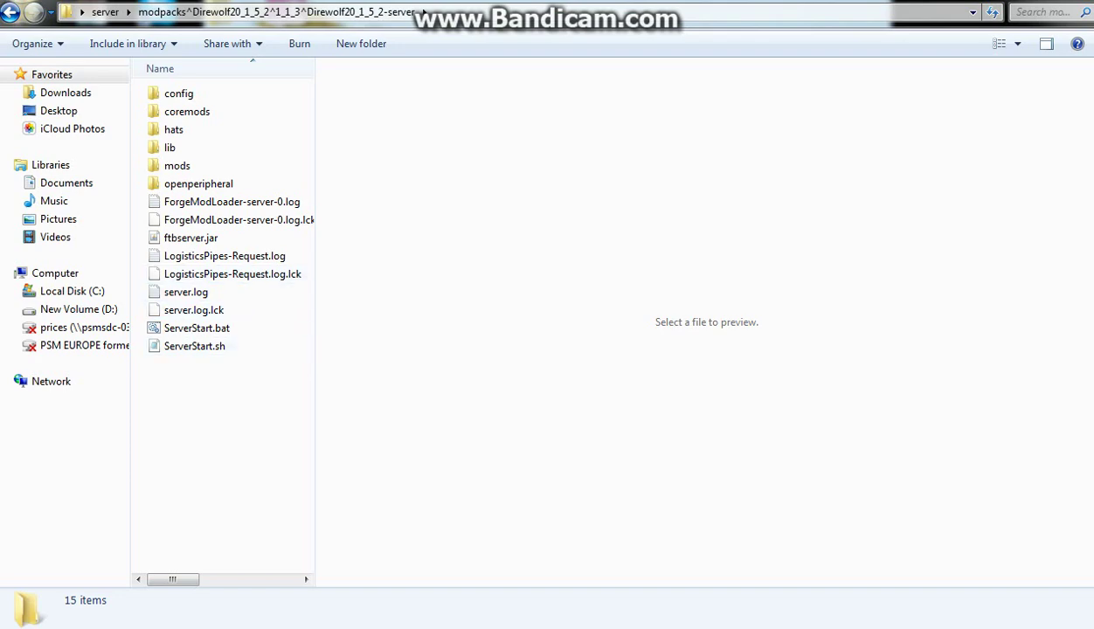
pyautogui.click(441, 628)
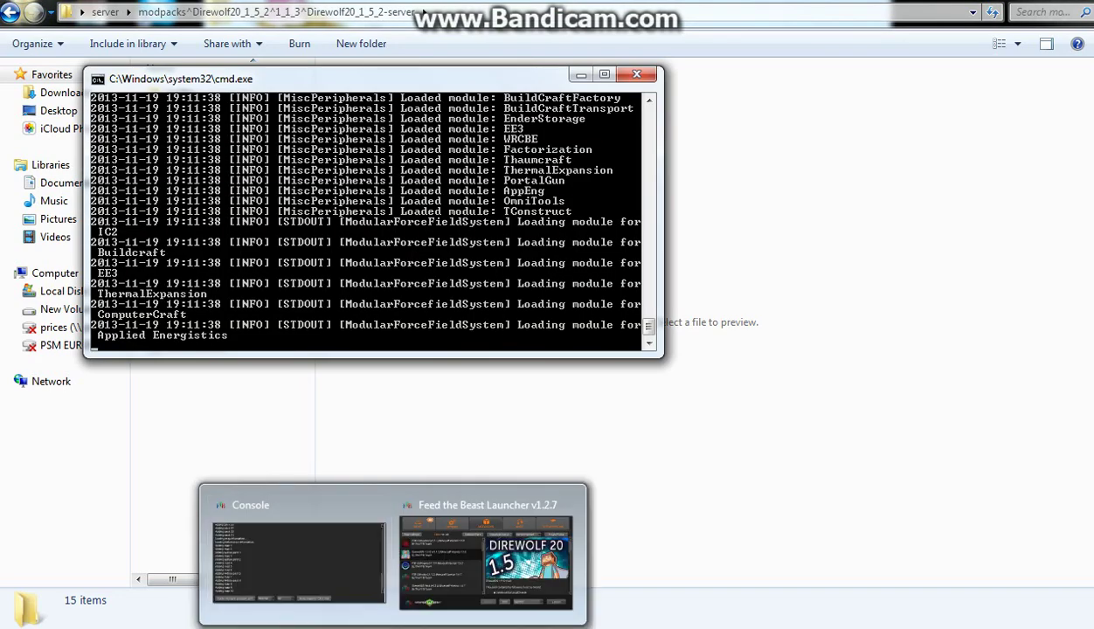
pyautogui.click(441, 628)
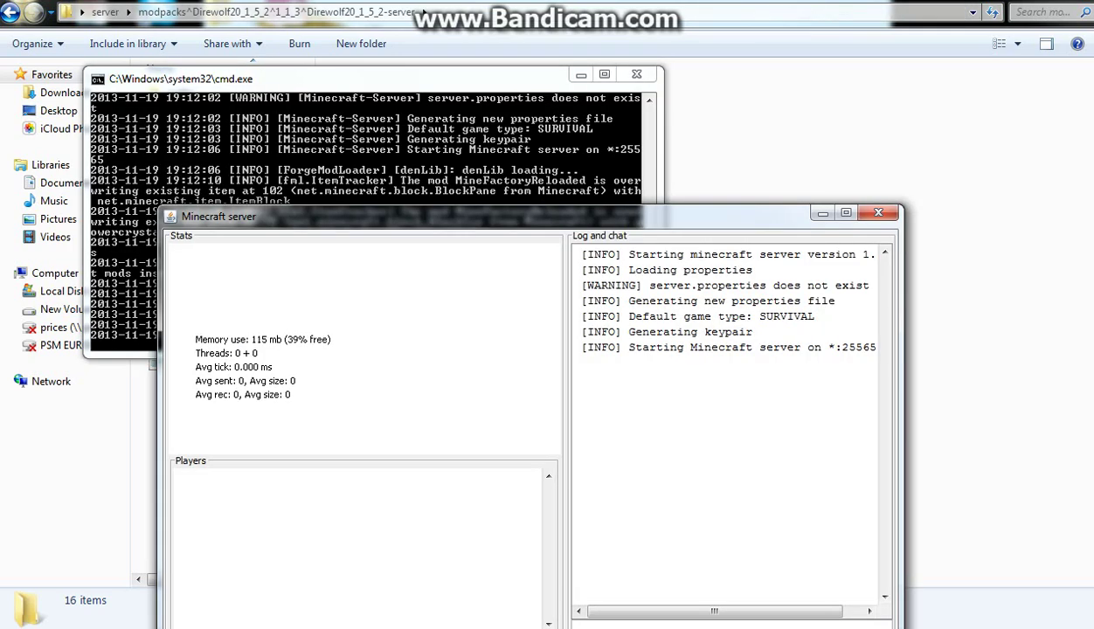
pyautogui.click(650, 152)
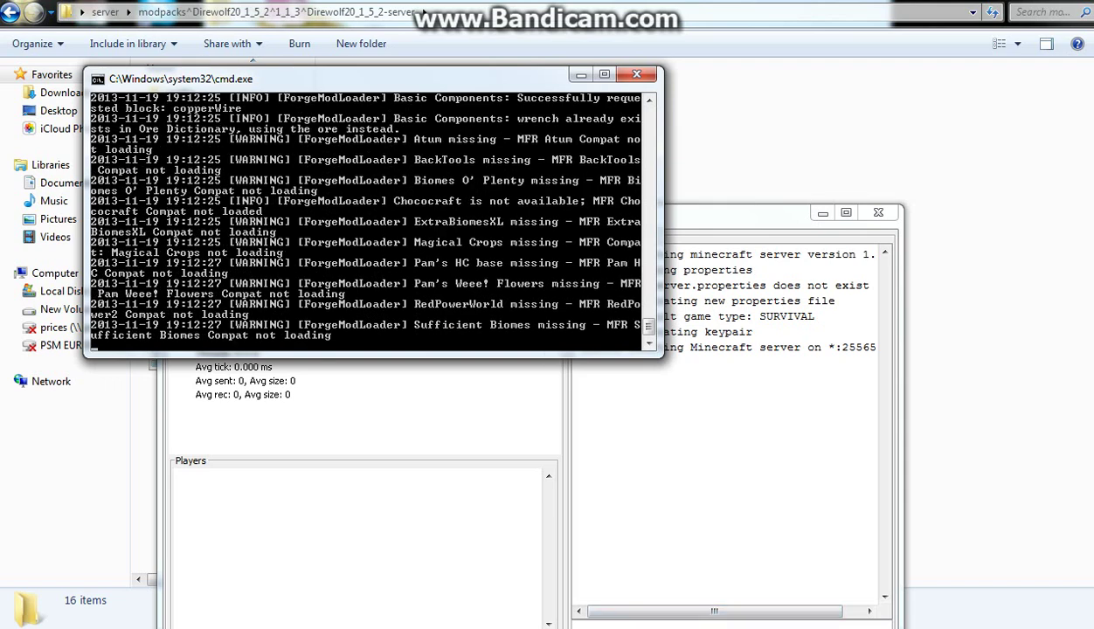
pyautogui.hotkey('ctrl', 'z')
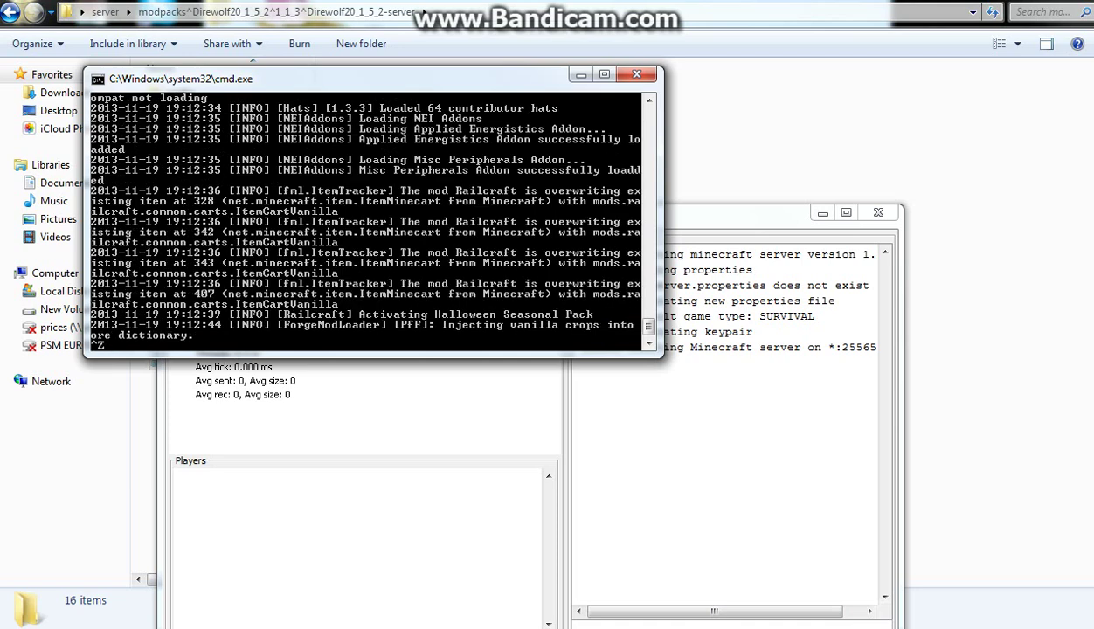
# Step: Launch the Direwolf20 1.5 v2 modpack from the Feed the Beast Launcher and minimize the launcher while it downloads
pyautogui.click(384, 628)
pyautogui.click(486, 560)
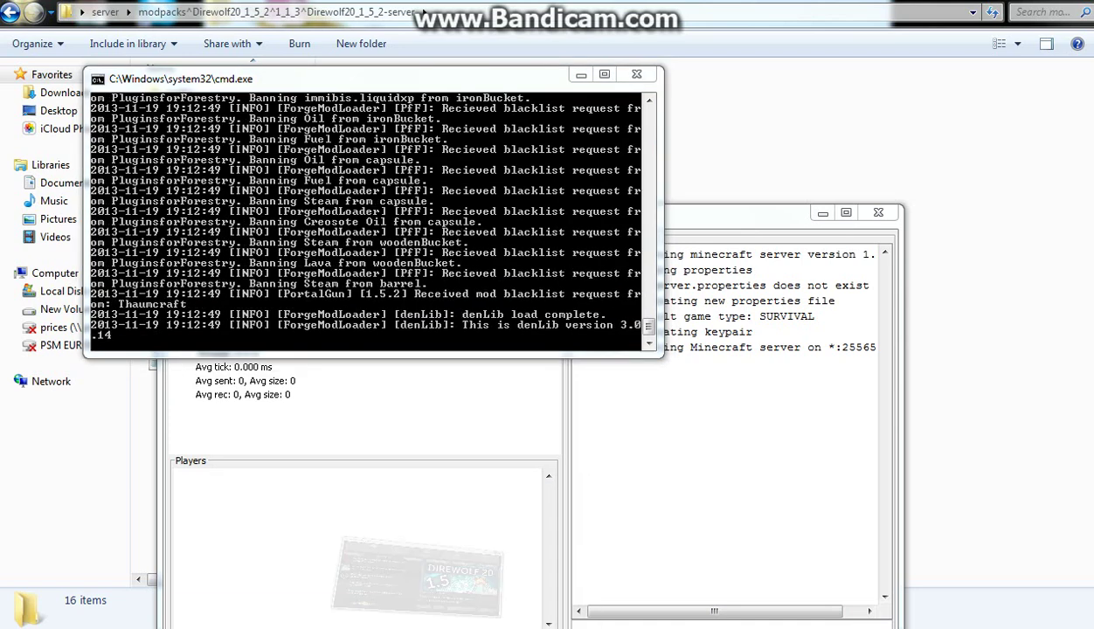
pyautogui.click(739, 444)
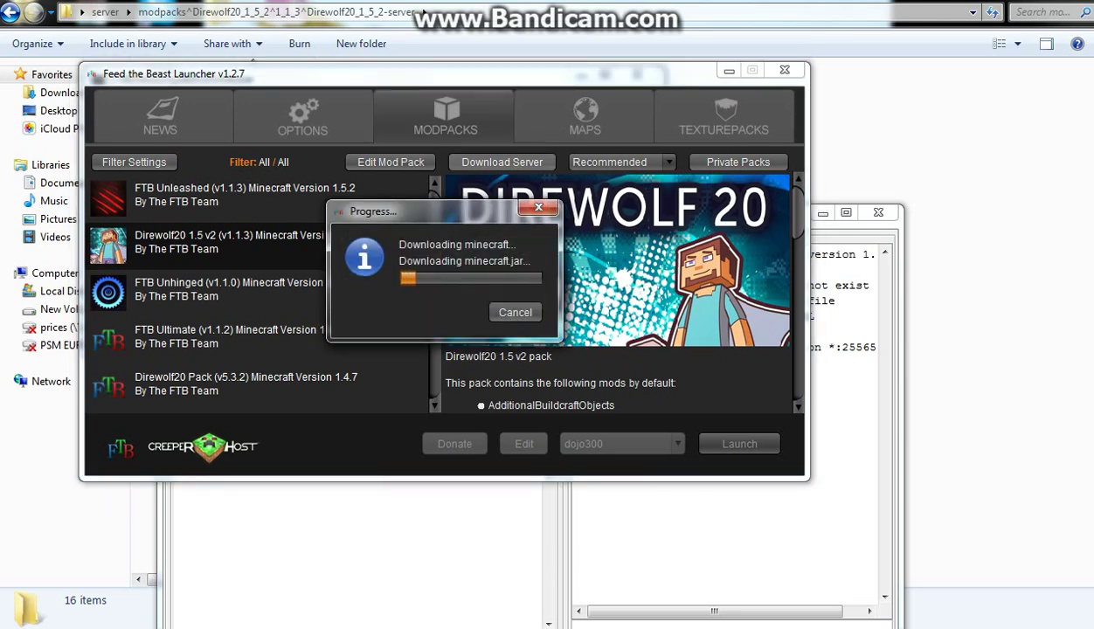
pyautogui.click(729, 71)
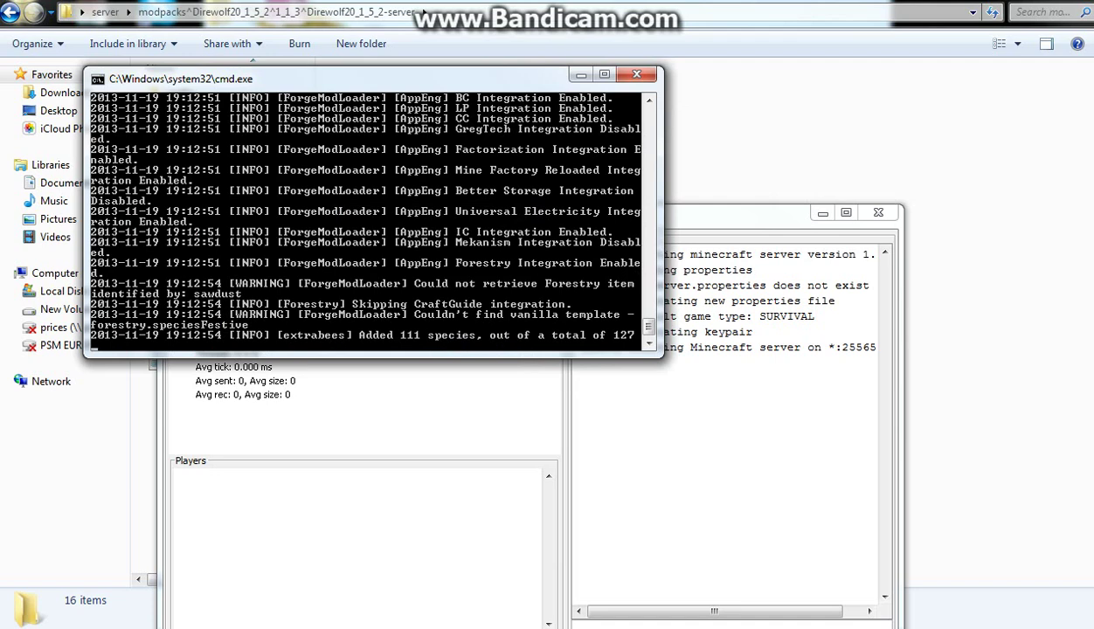
# Step: Clear the screen to the desktop, close the Desktop folder window, and restore the extracted server folder window
pyautogui.moveTo(393, 628)
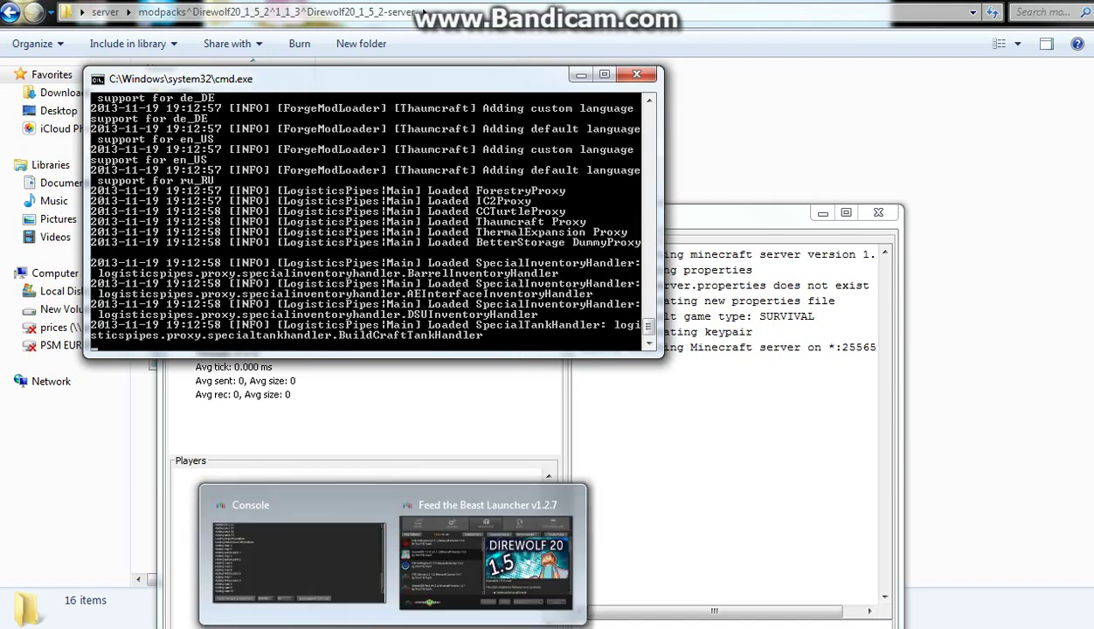
pyautogui.press('super+d')
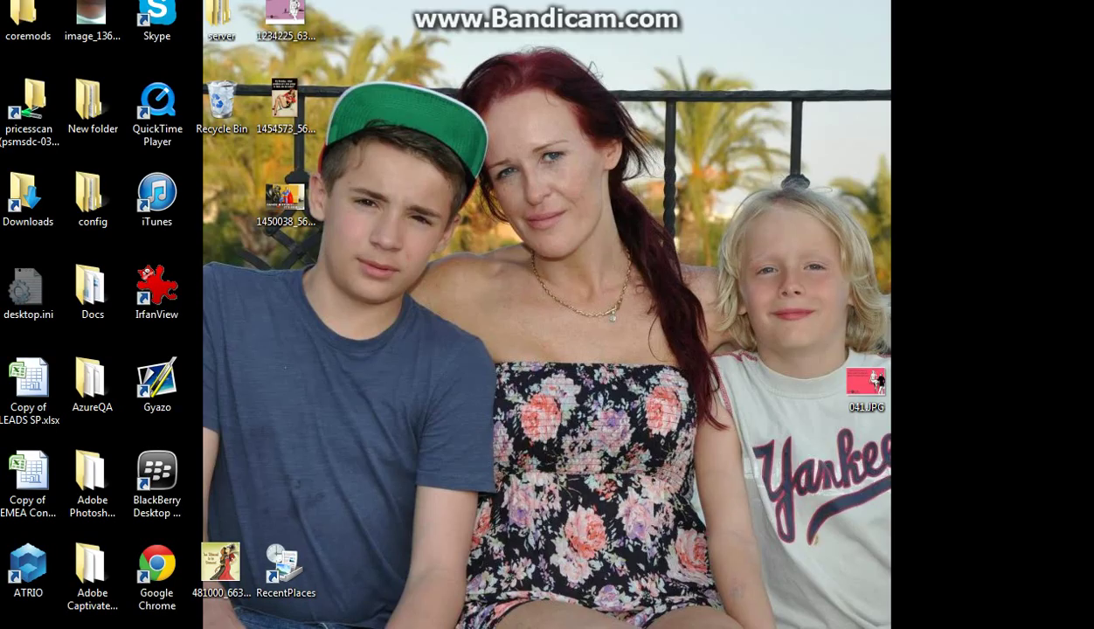
pyautogui.moveTo(139, 628)
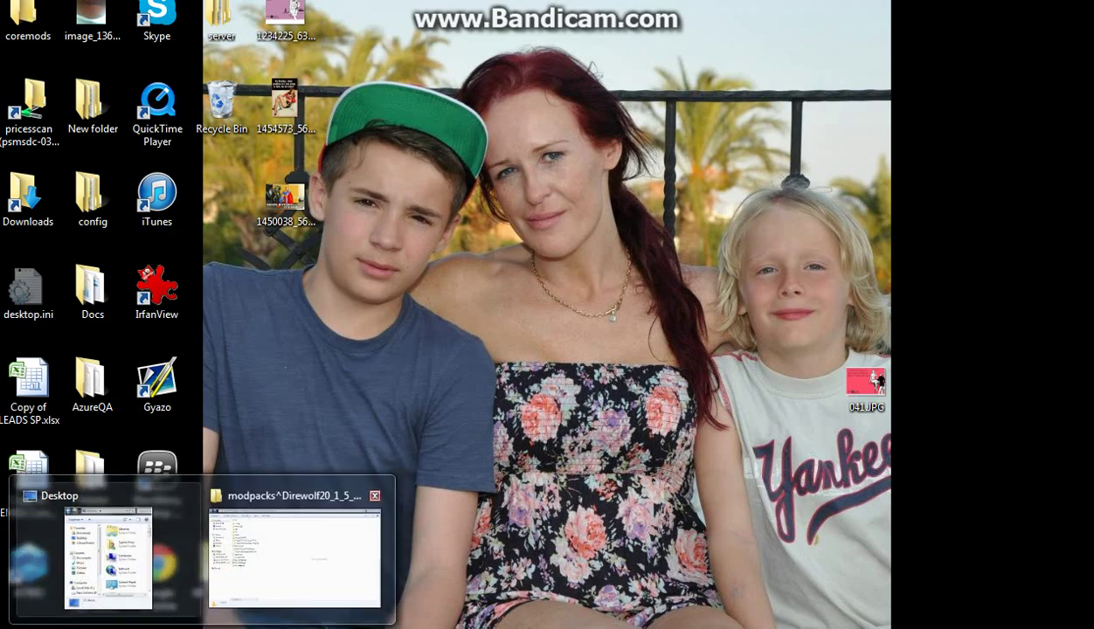
pyautogui.click(188, 496)
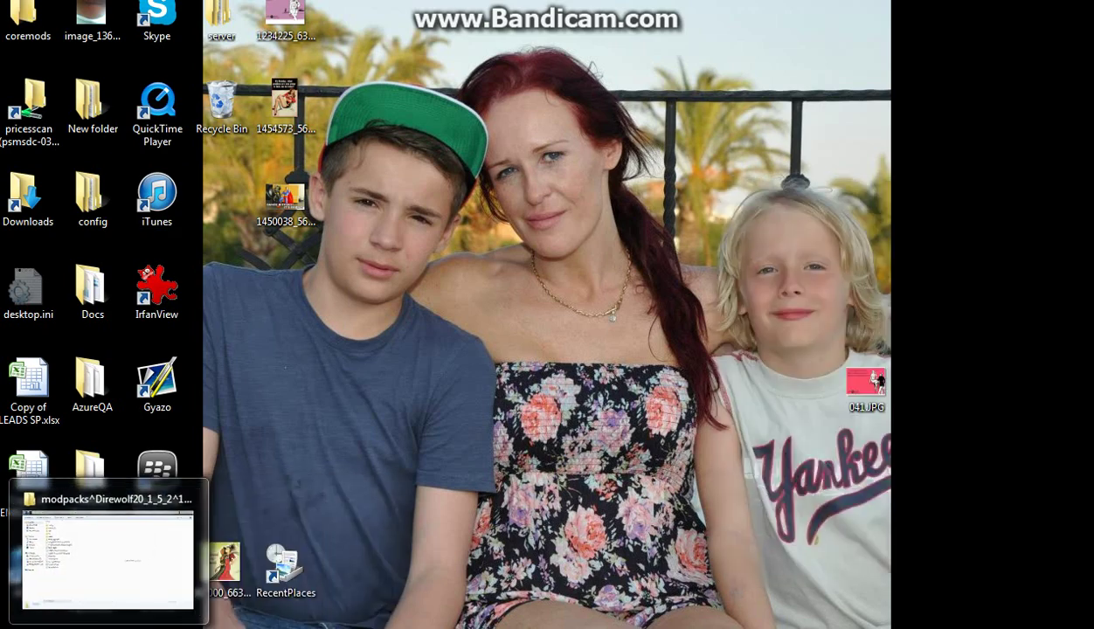
pyautogui.click(131, 554)
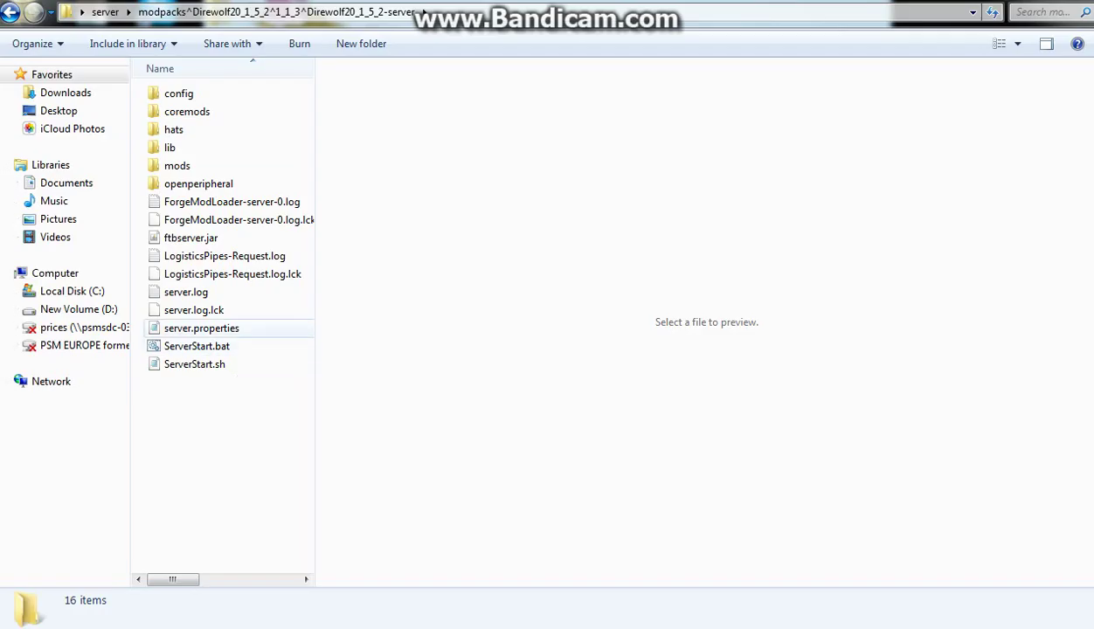
# Step: Open server.properties in Notepad and set server-ip to 25.116.44.183
pyautogui.doubleClick(201, 327)
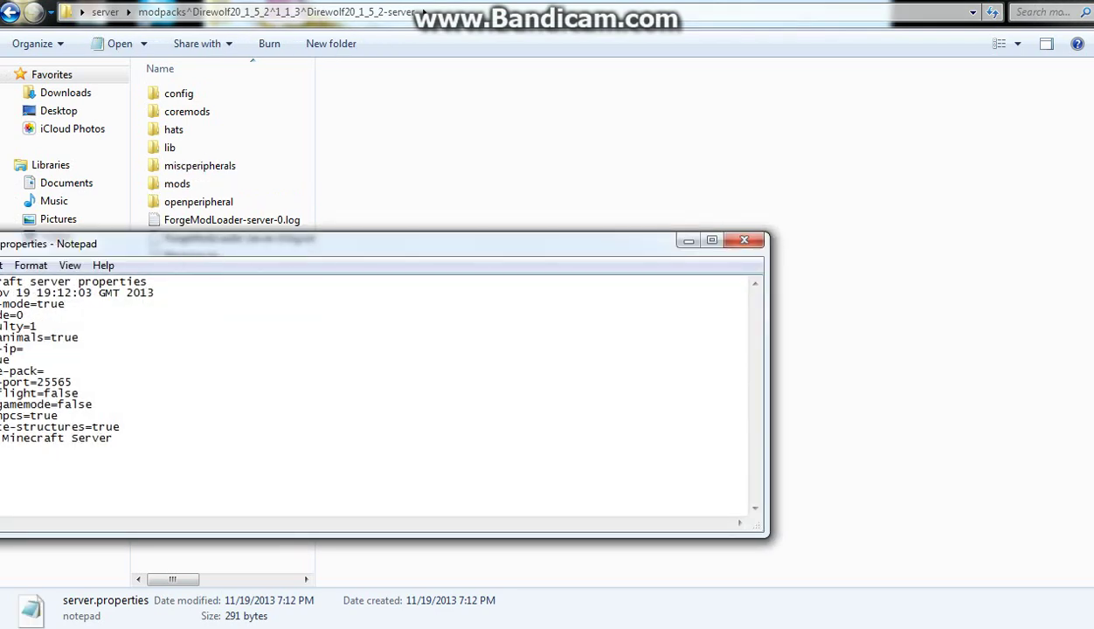
pyautogui.moveTo(288, 244); pyautogui.dragTo(464, 196)
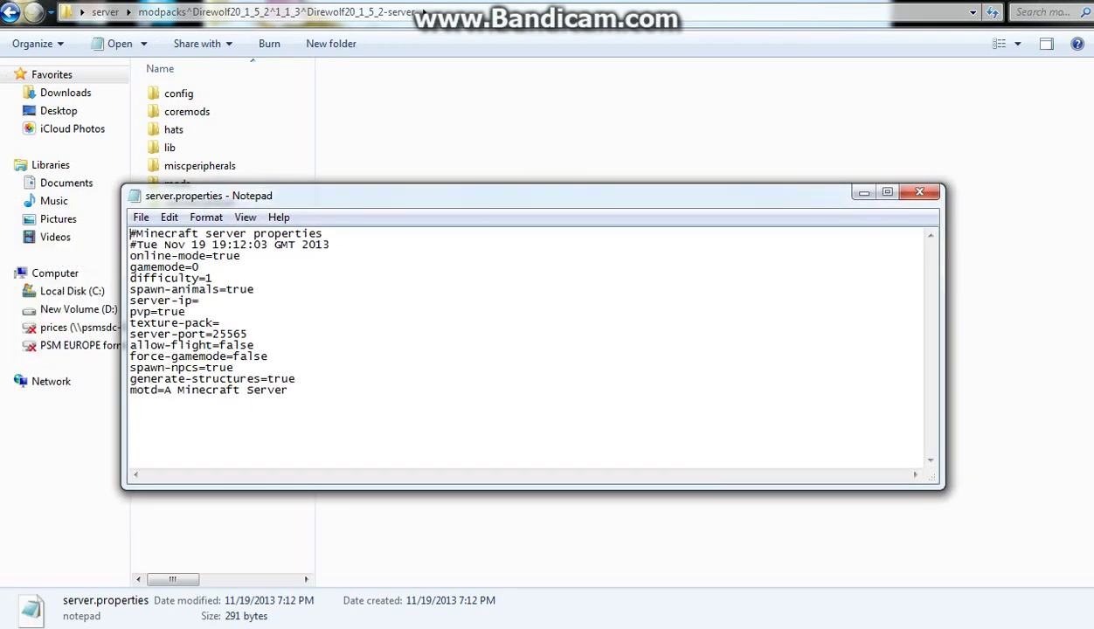
pyautogui.click(186, 312)
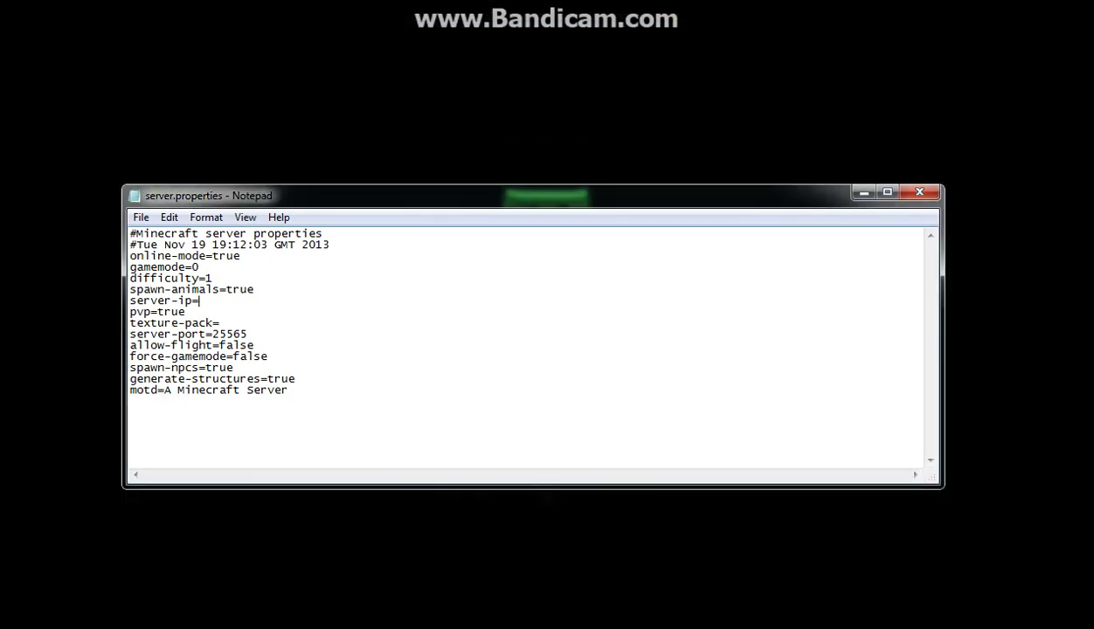
pyautogui.write('25.116.44.183')
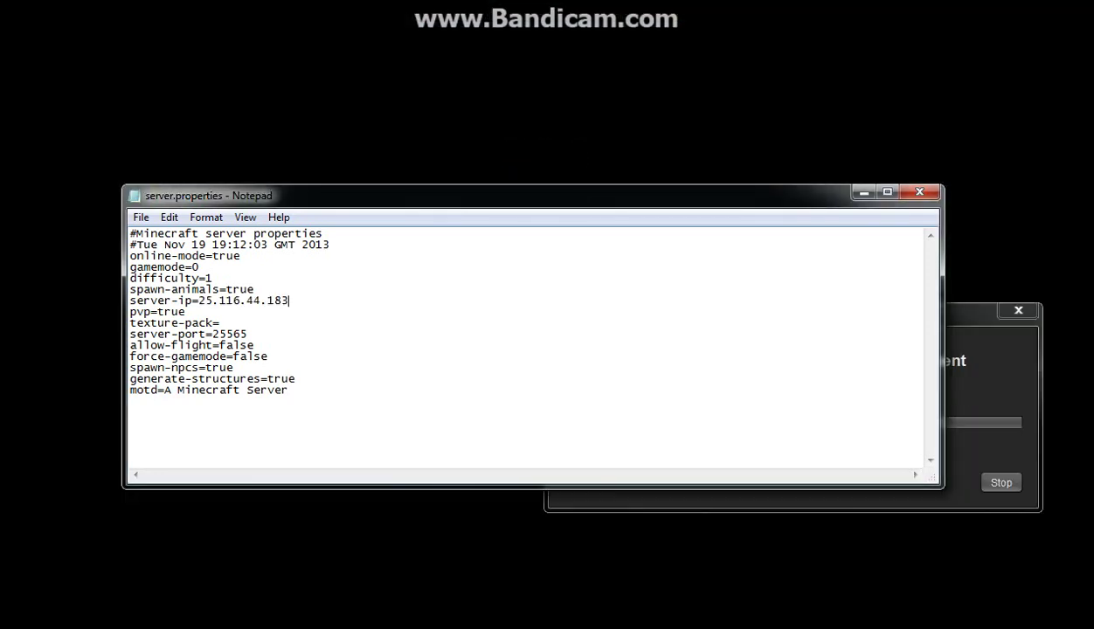
pyautogui.moveTo(490, 195); pyautogui.dragTo(395, 221)
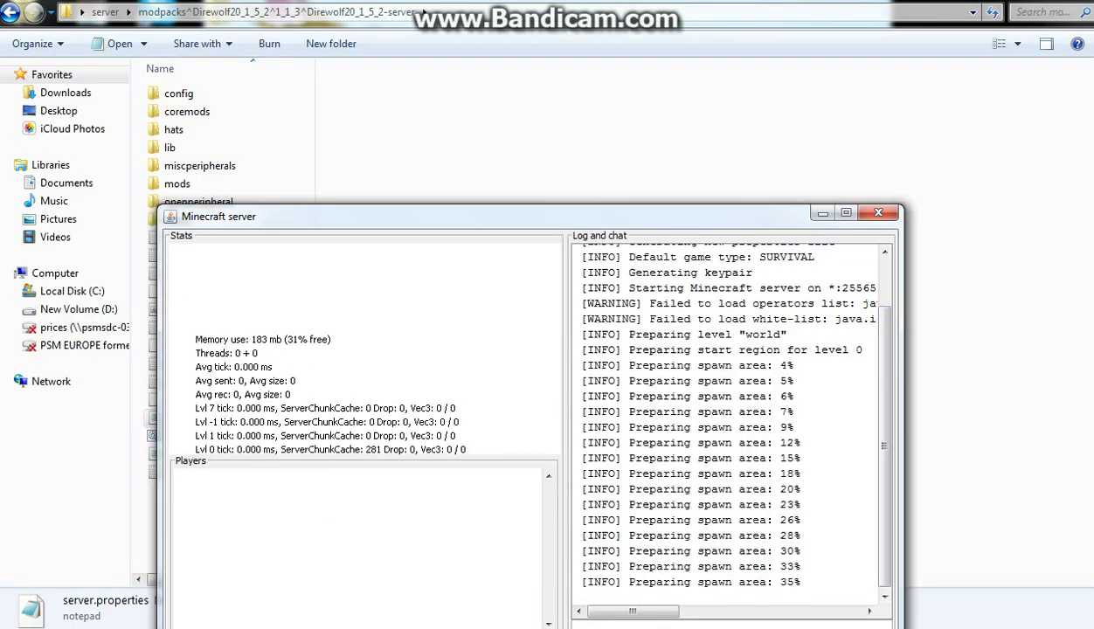
# Step: Reposition the Minecraft server window, minimize the command console, and follow the spawn area preparation in the server log
pyautogui.moveTo(801, 583); pyautogui.dragTo(577, 505)
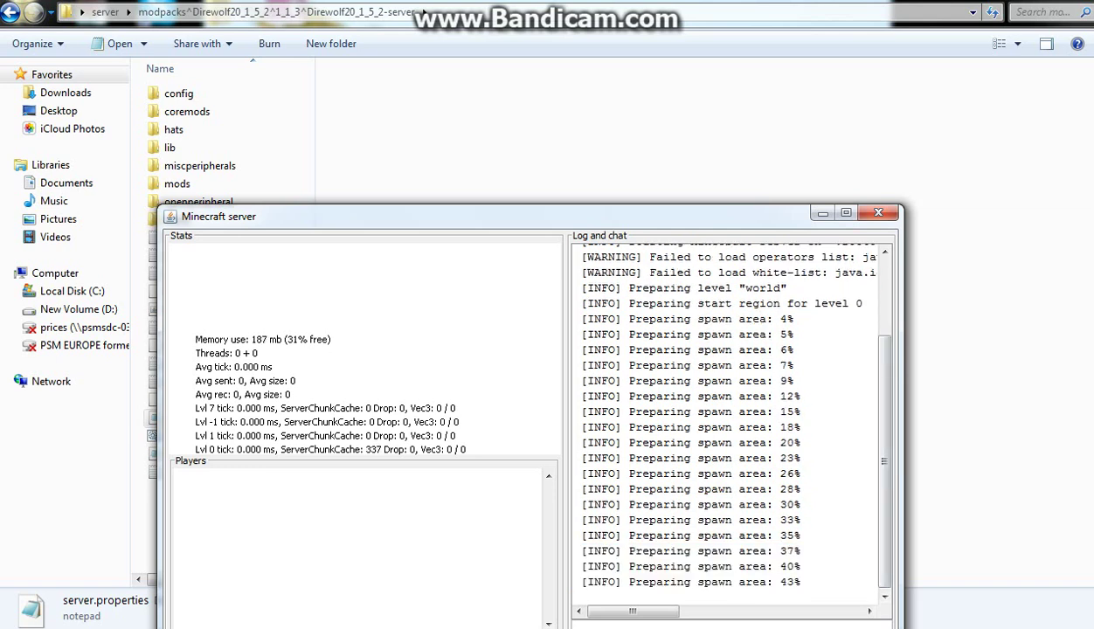
pyautogui.moveTo(525, 216); pyautogui.dragTo(634, 140)
pyautogui.hotkey('alt', 'Tab')
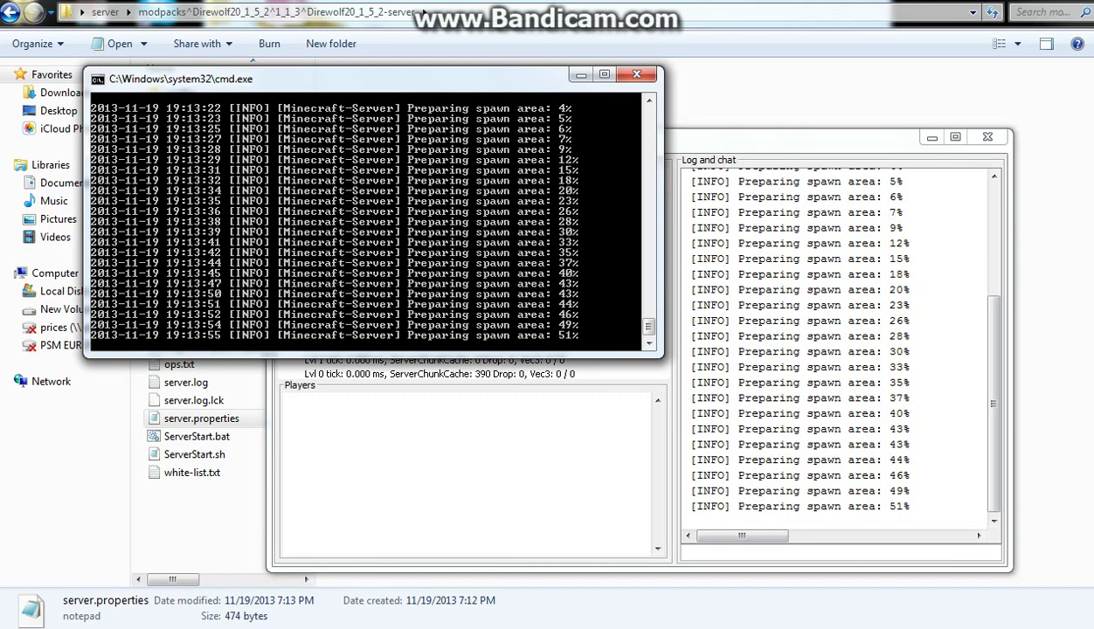
pyautogui.click(582, 75)
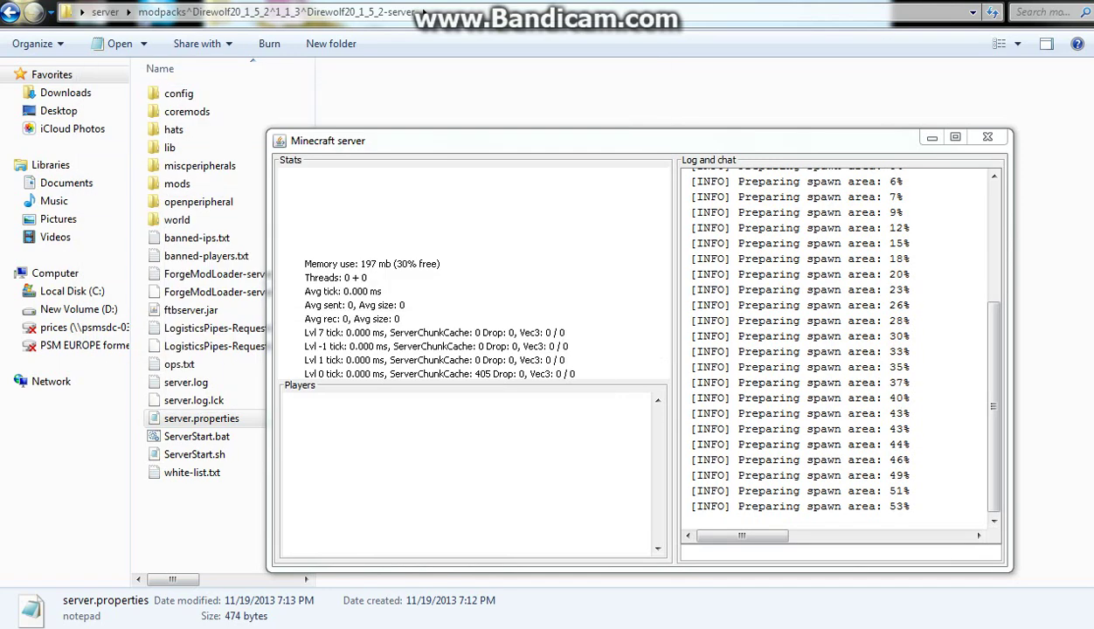
pyautogui.hotkey('alt', 'Tab')
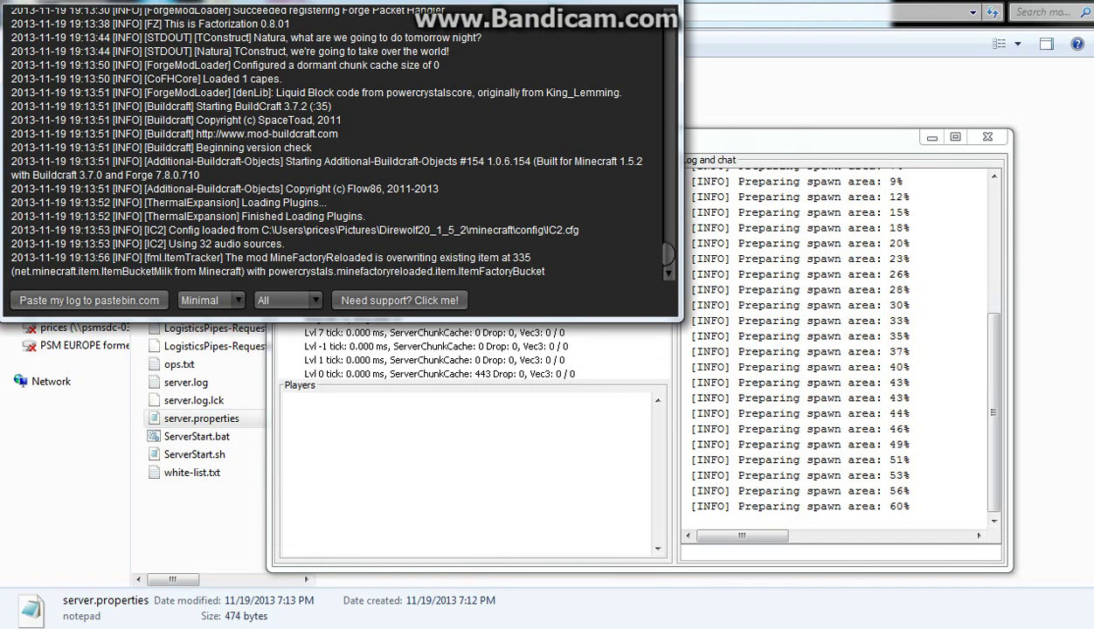
pyautogui.hotkey('alt', 'Tab')
pyautogui.hotkey('alt', 'Tab')
pyautogui.hotkey('alt', 'Tab')
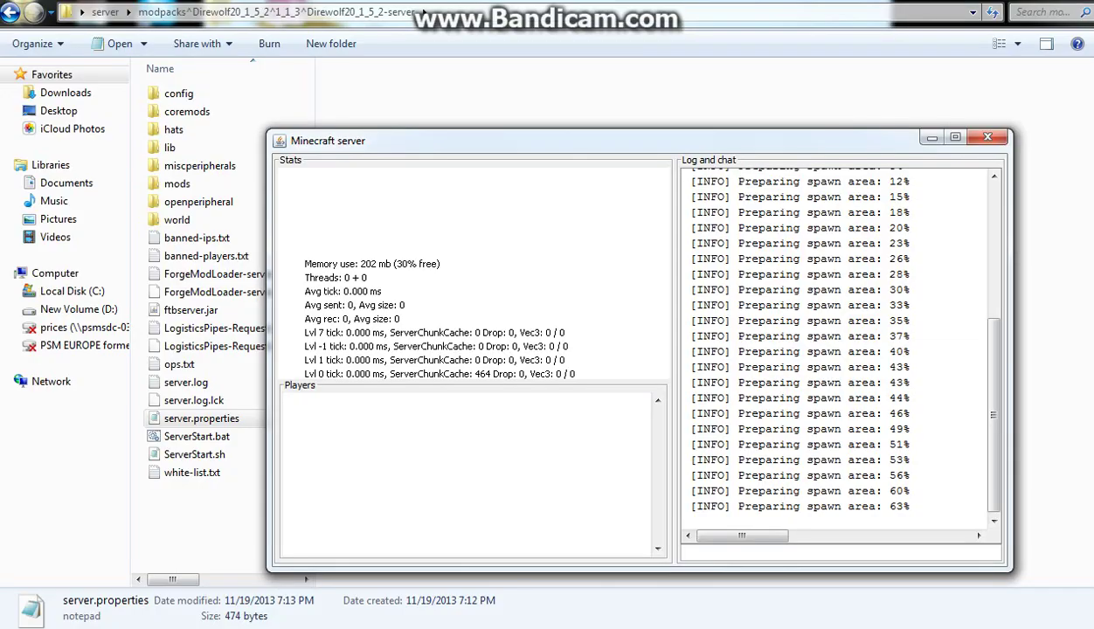
pyautogui.hotkey('alt', 'Tab')
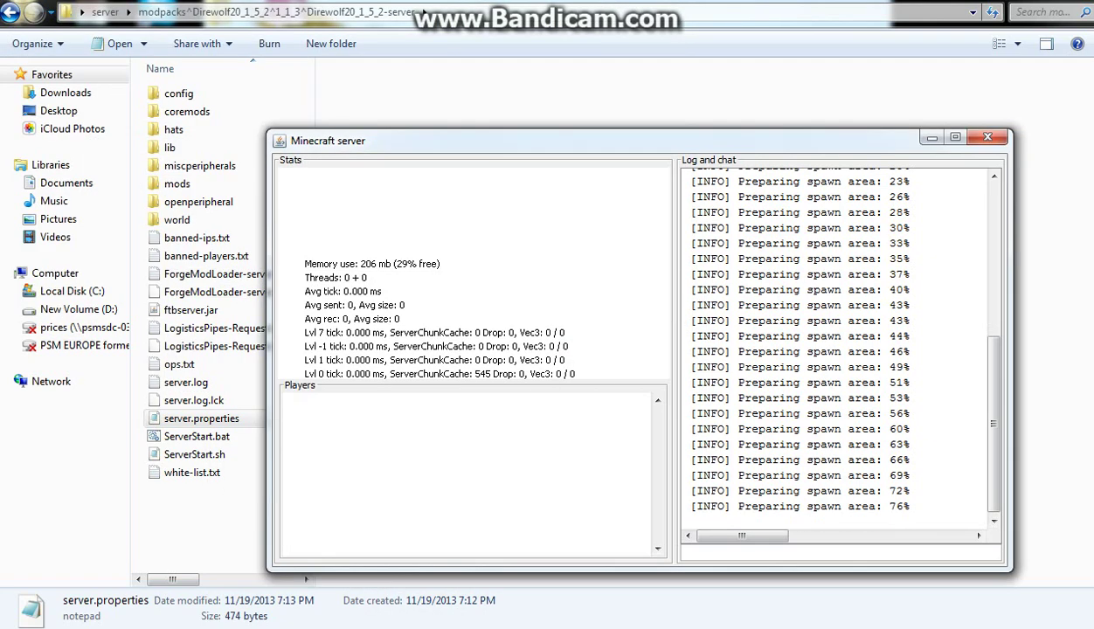
# Step: Shut down the Minecraft server by issuing the stop command in its server window
pyautogui.moveTo(980, 444); pyautogui.dragTo(981, 491)
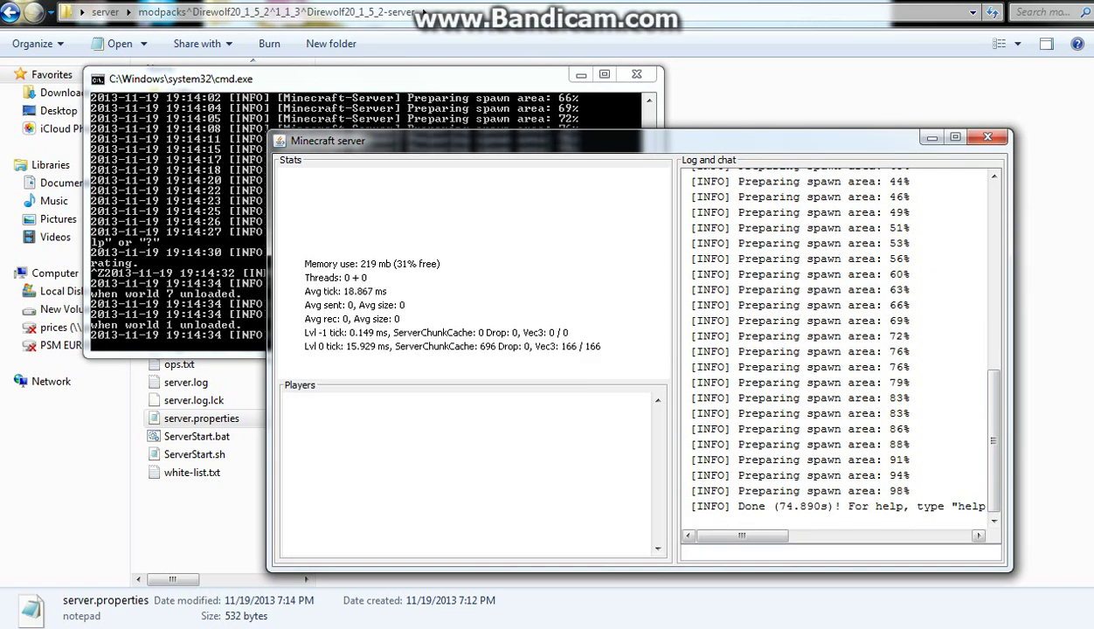
pyautogui.write('stop')
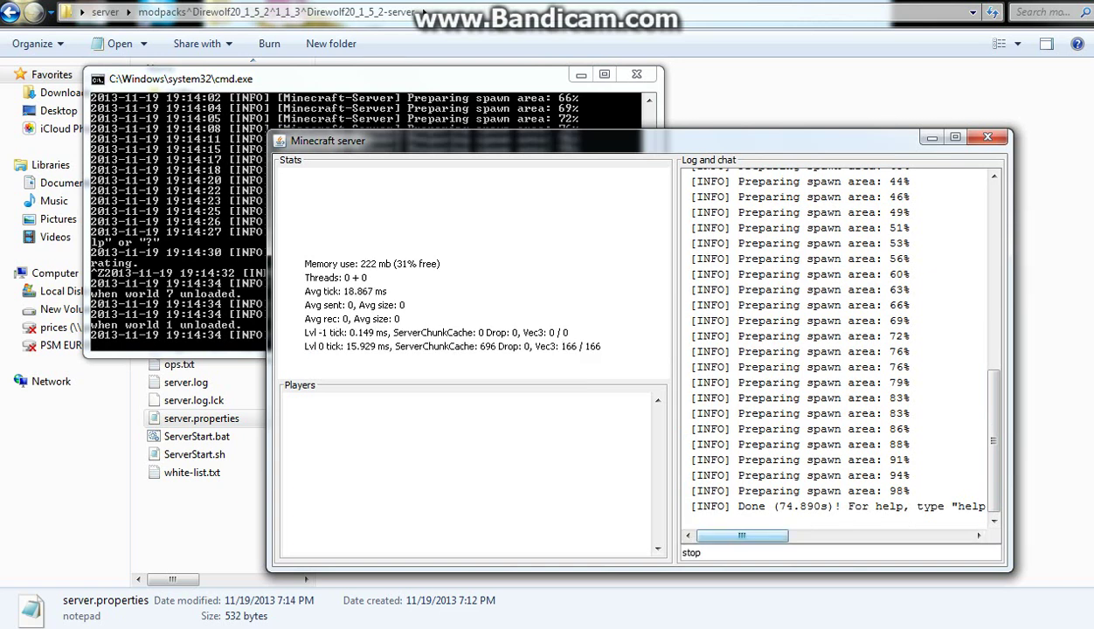
pyautogui.press('Return')
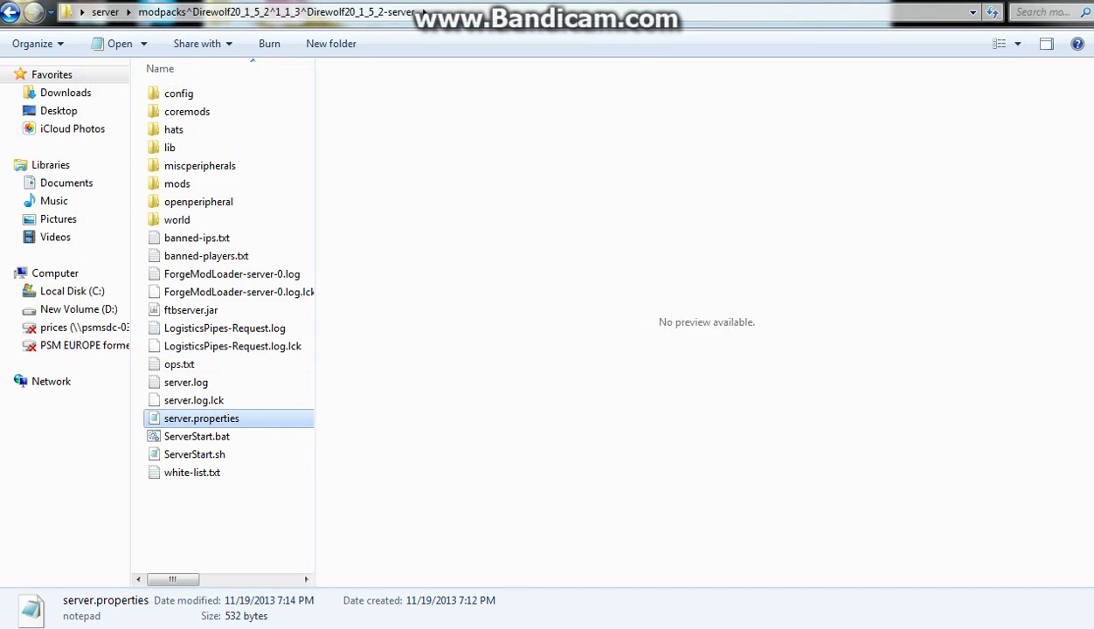
# Step: Close server.properties with its changes saved and reopen the file to check the server-ip entry
pyautogui.hotkey('alt', 'Tab')
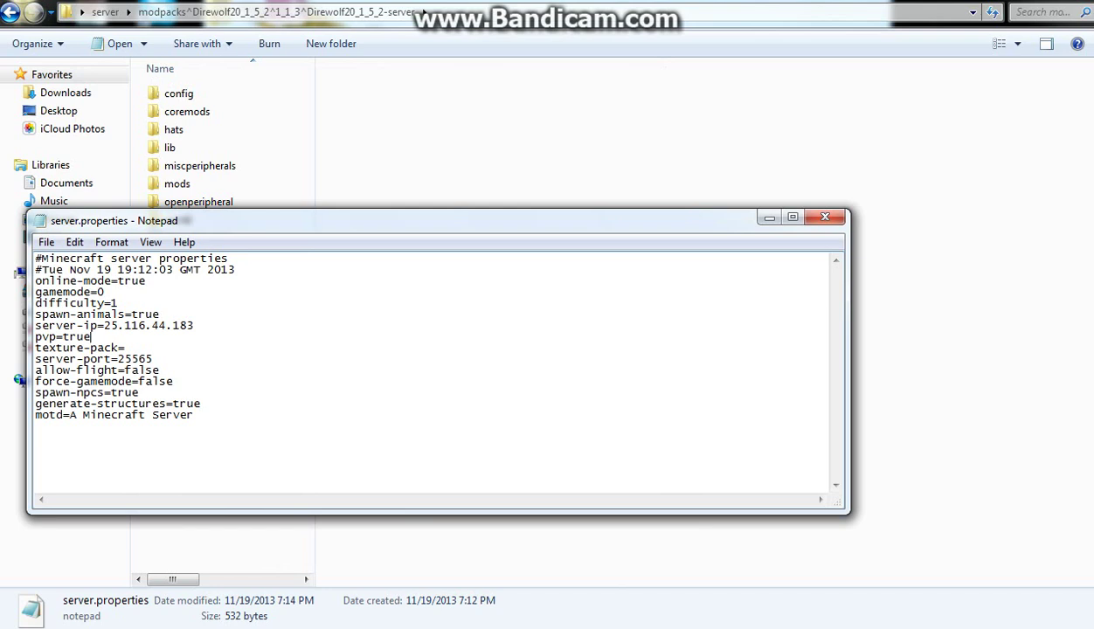
pyautogui.click(825, 217)
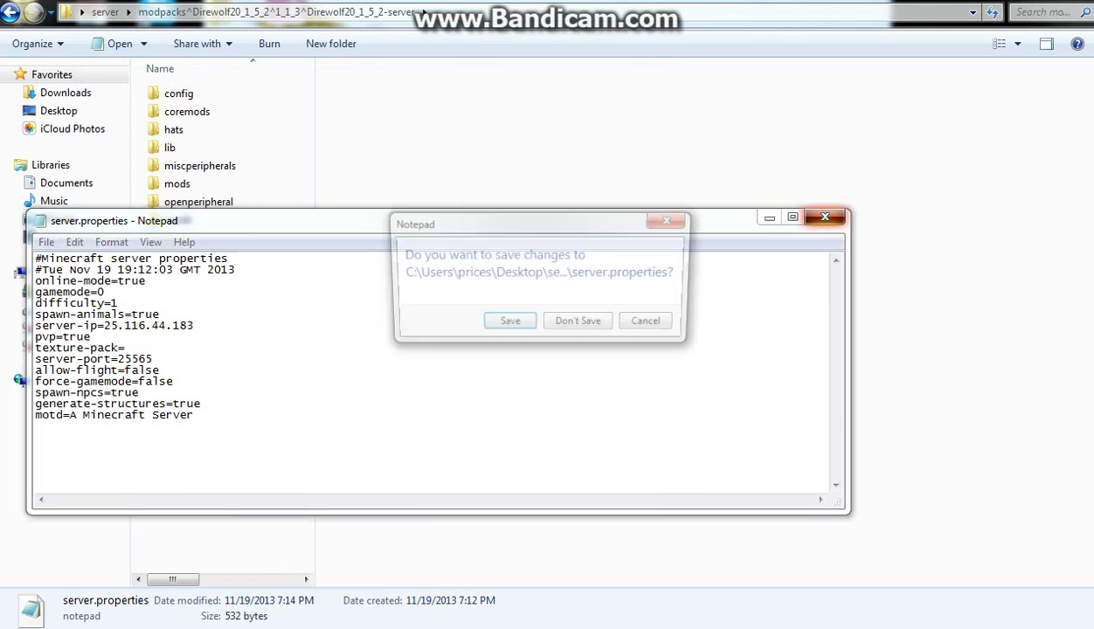
pyautogui.click(511, 321)
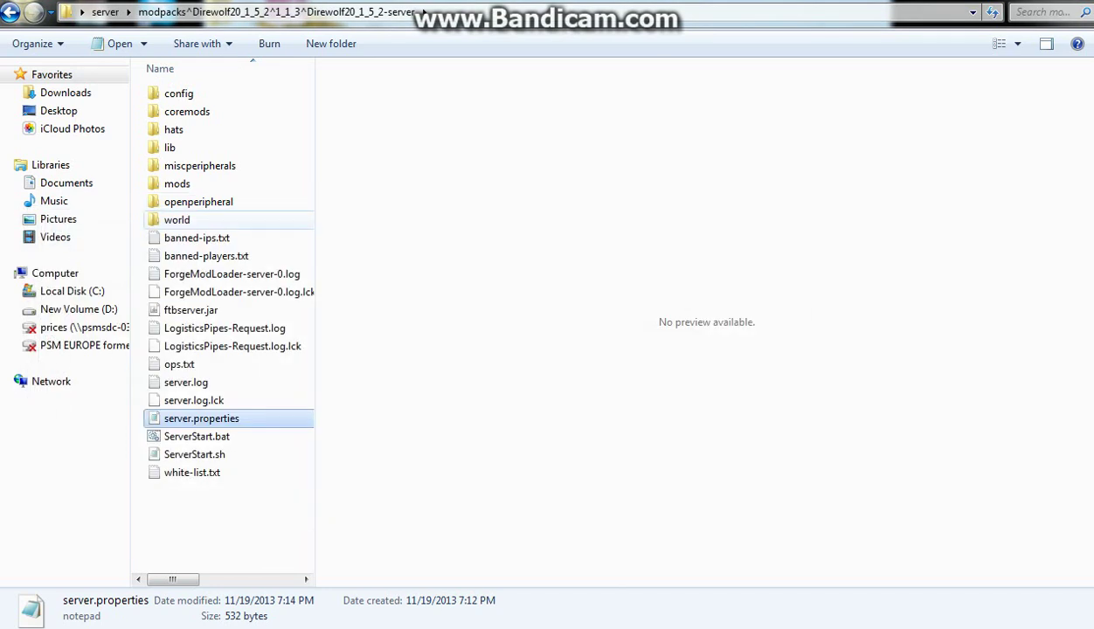
pyautogui.doubleClick(210, 419)
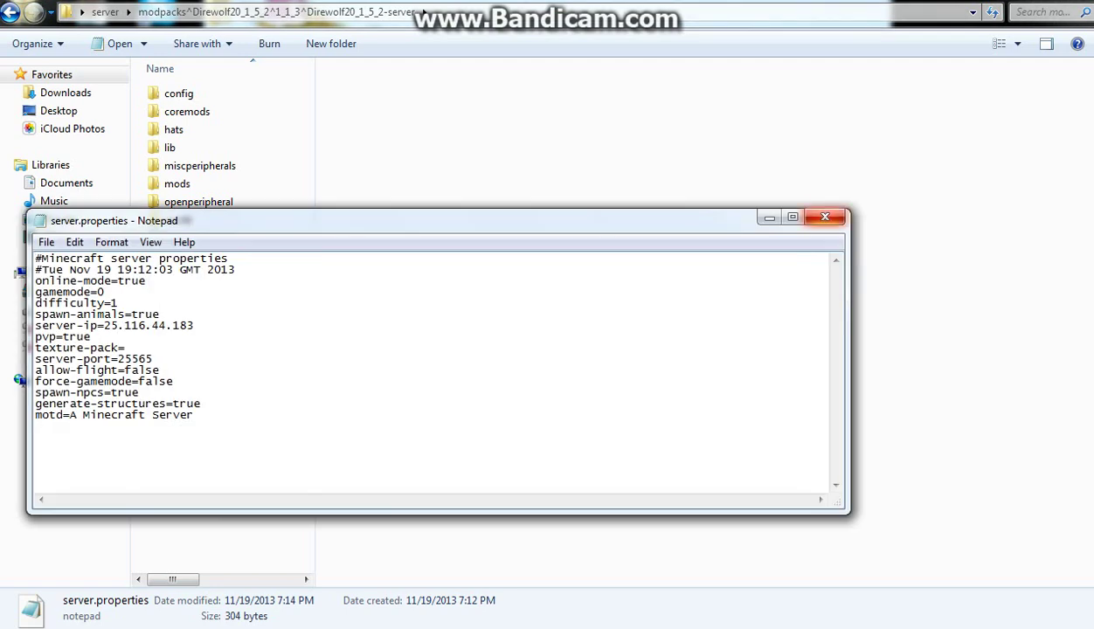
# Step: Close server.properties, view the contents of the mods folder and the parent server folder, and return to the modpack server folder
pyautogui.click(824, 217)
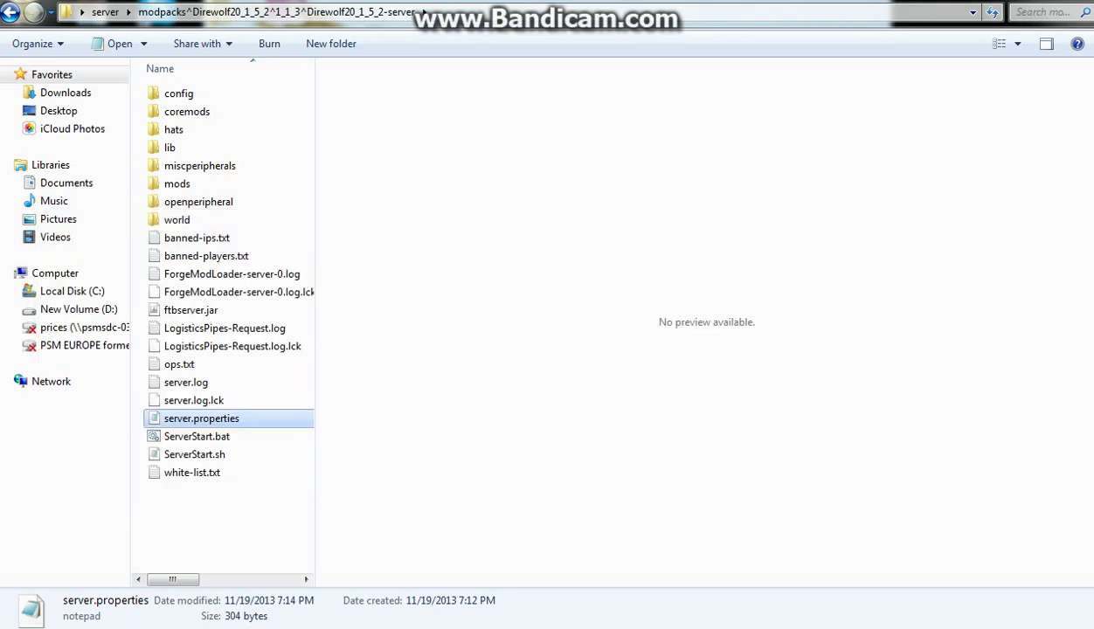
pyautogui.doubleClick(176, 183)
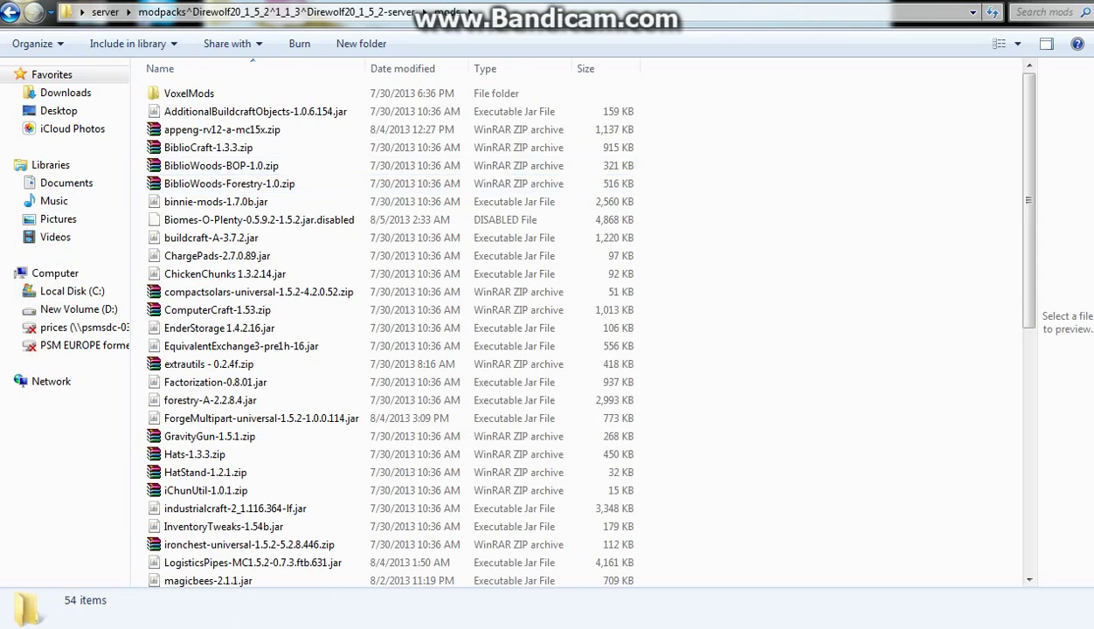
pyautogui.click(10, 12)
pyautogui.click(10, 13)
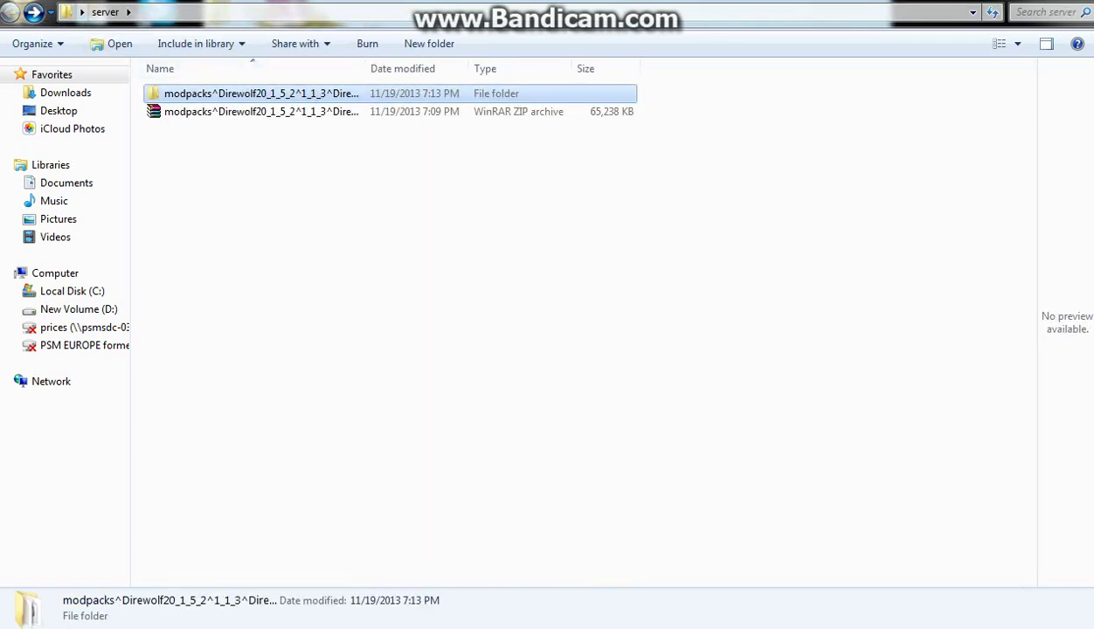
pyautogui.click(33, 13)
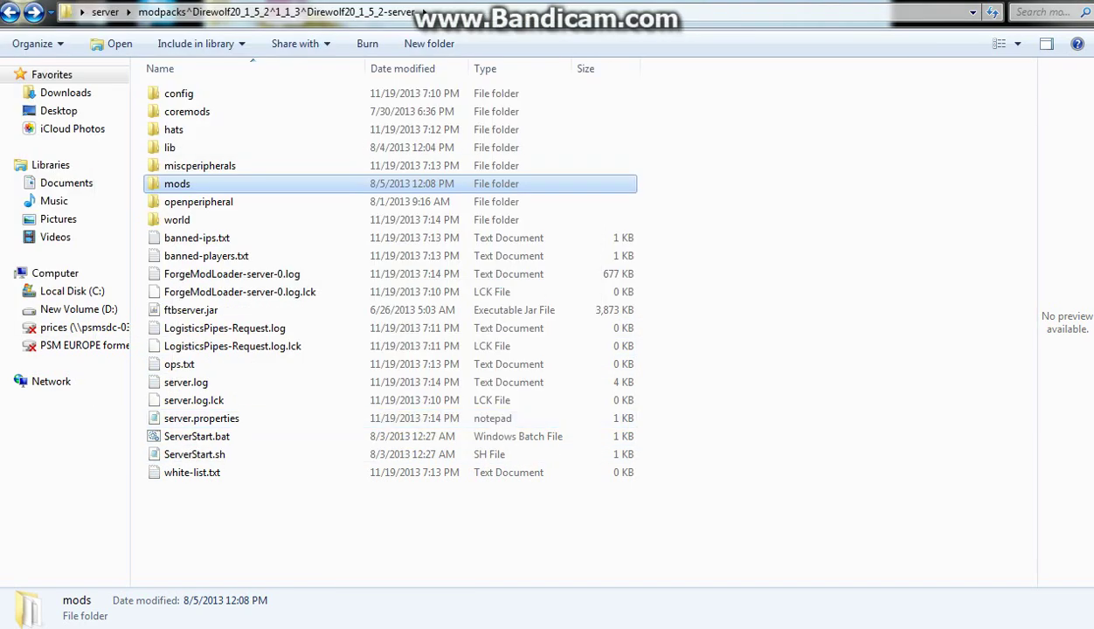
# Step: Check the network named The FTB lol in LogMeIn Hamachi, glance at the Minecraft client log, and minimize Hamachi
pyautogui.click(476, 627)
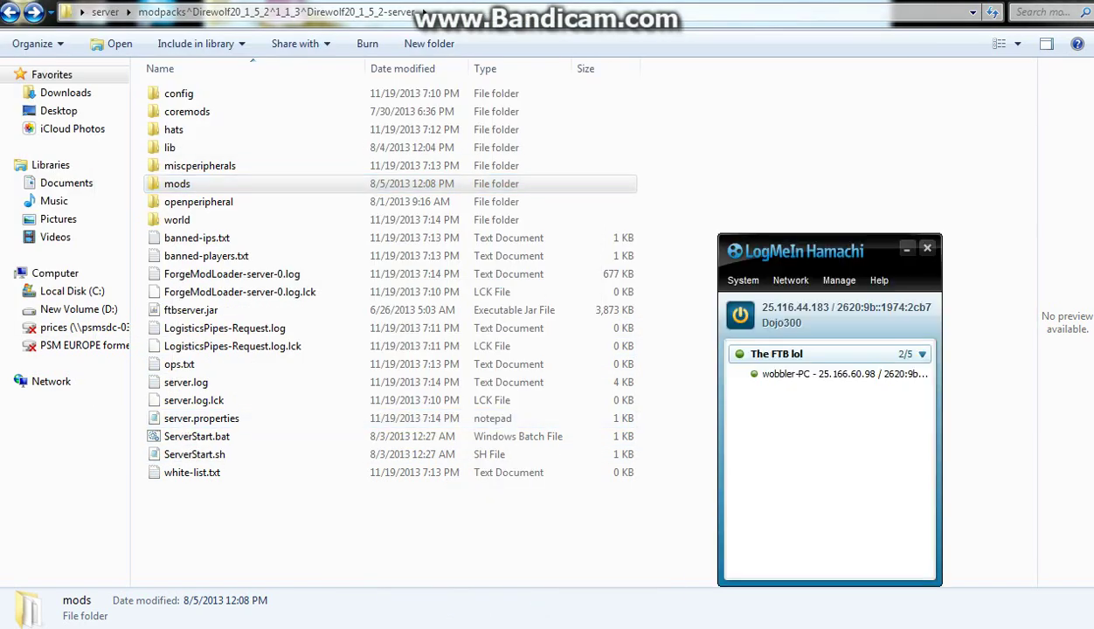
pyautogui.click(812, 354)
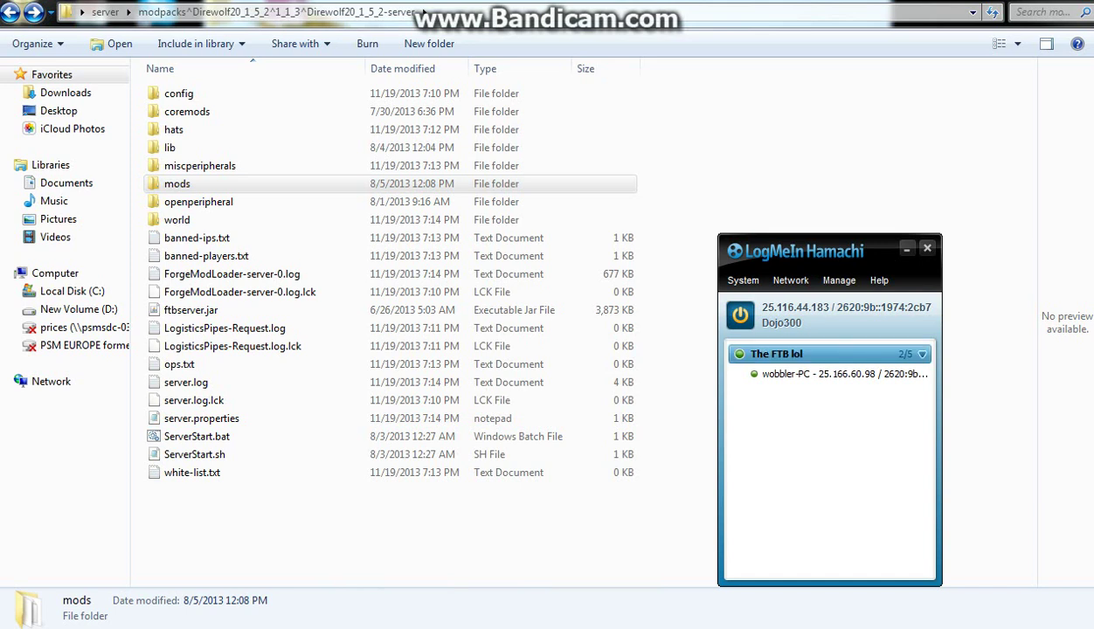
pyautogui.click(397, 627)
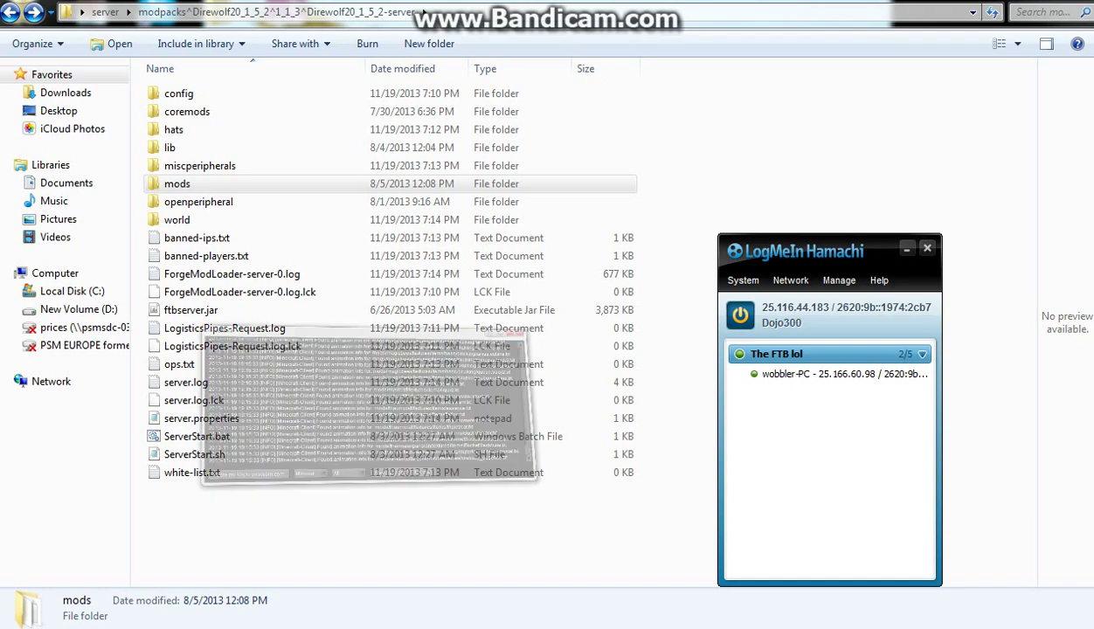
pyautogui.click(397, 628)
pyautogui.click(398, 628)
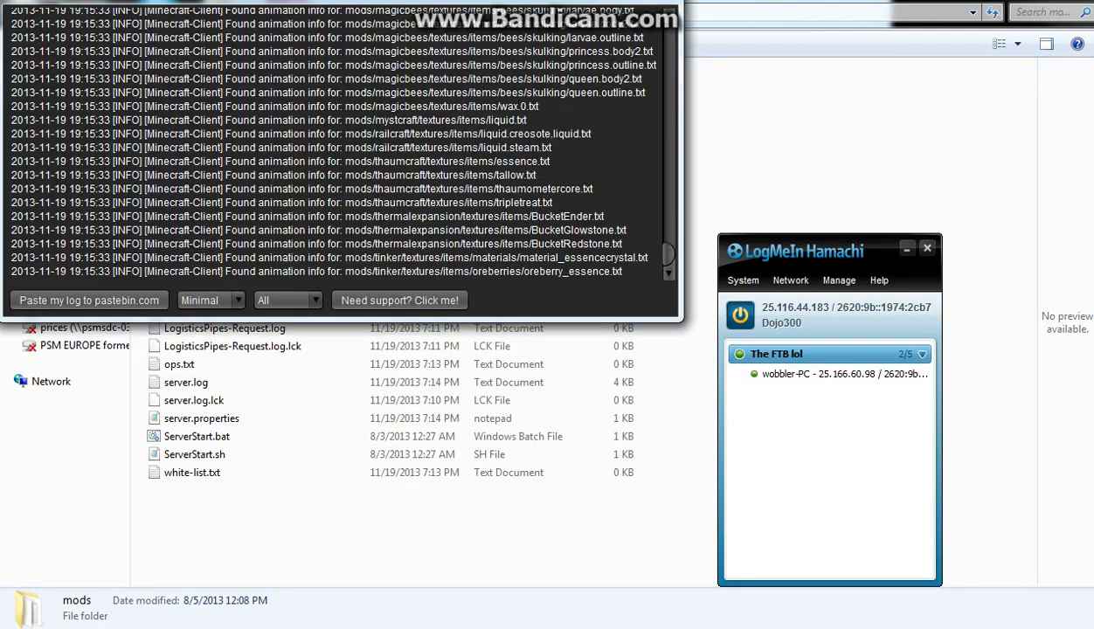
pyautogui.hotkey('alt', 'Tab')
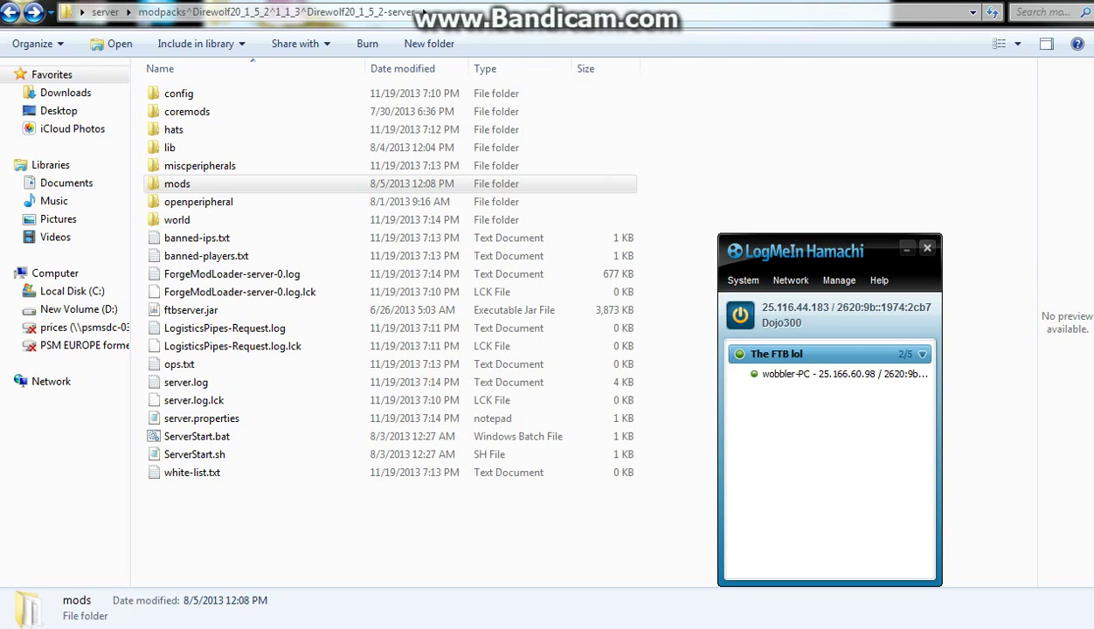
pyautogui.click(907, 249)
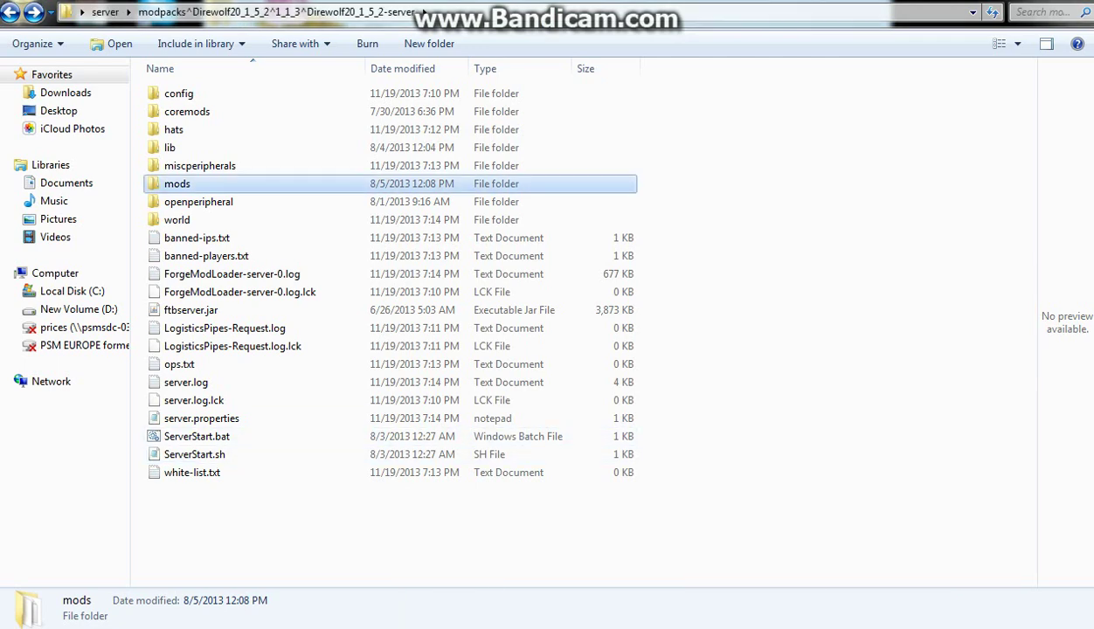
# Step: Switch to the Minecraft client, change the Graphics and Render Distance video settings, and bring up the multiplayer server list
pyautogui.hotkey('alt', 'Tab')
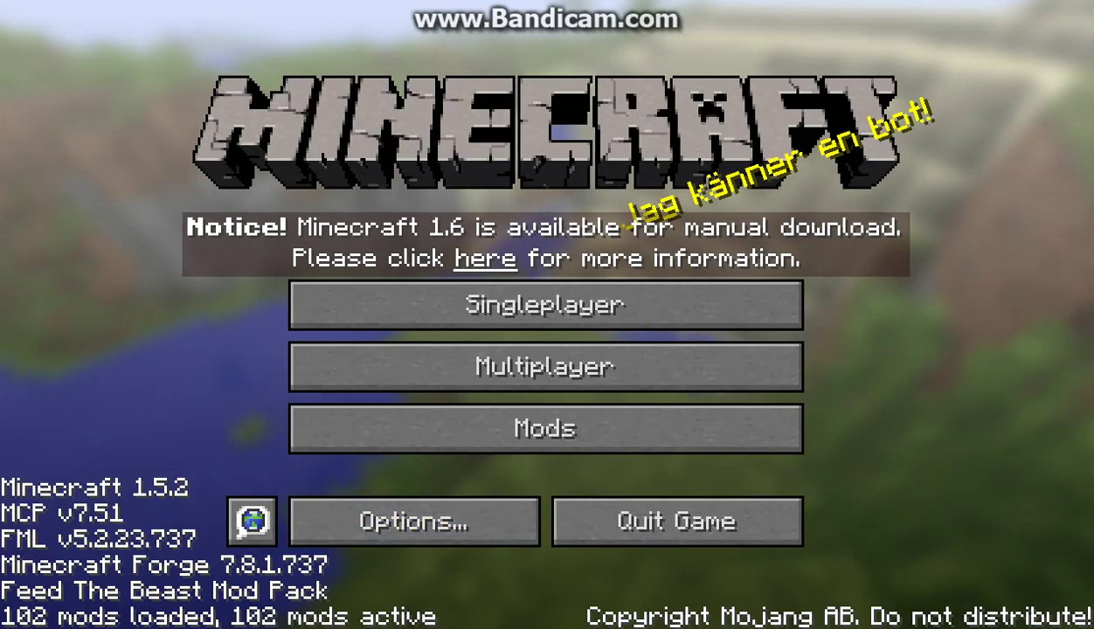
pyautogui.click(412, 522)
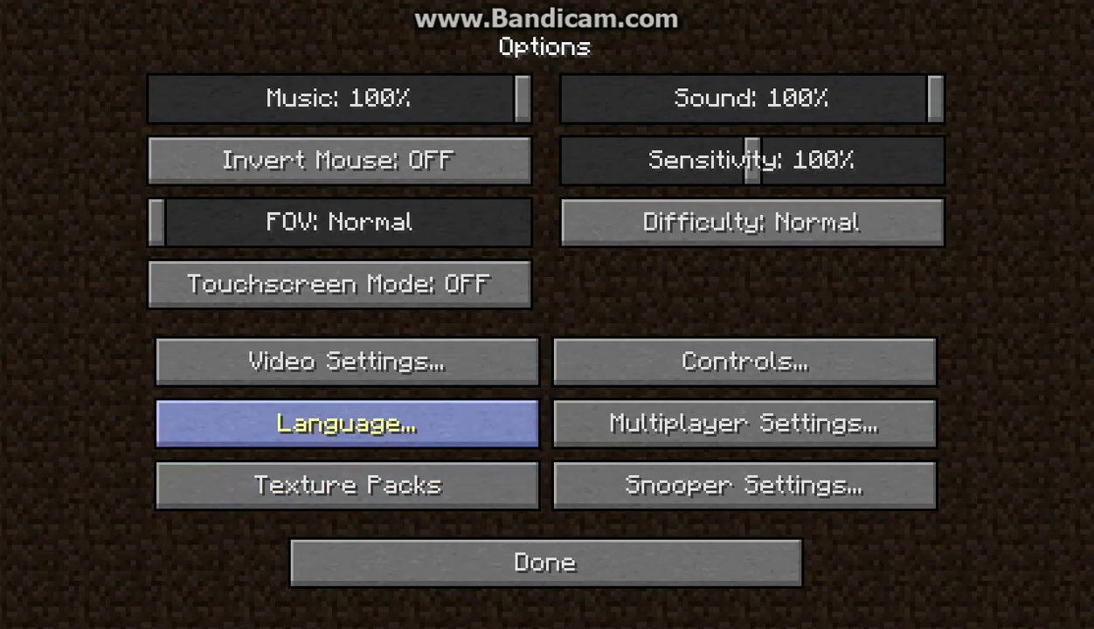
pyautogui.click(347, 361)
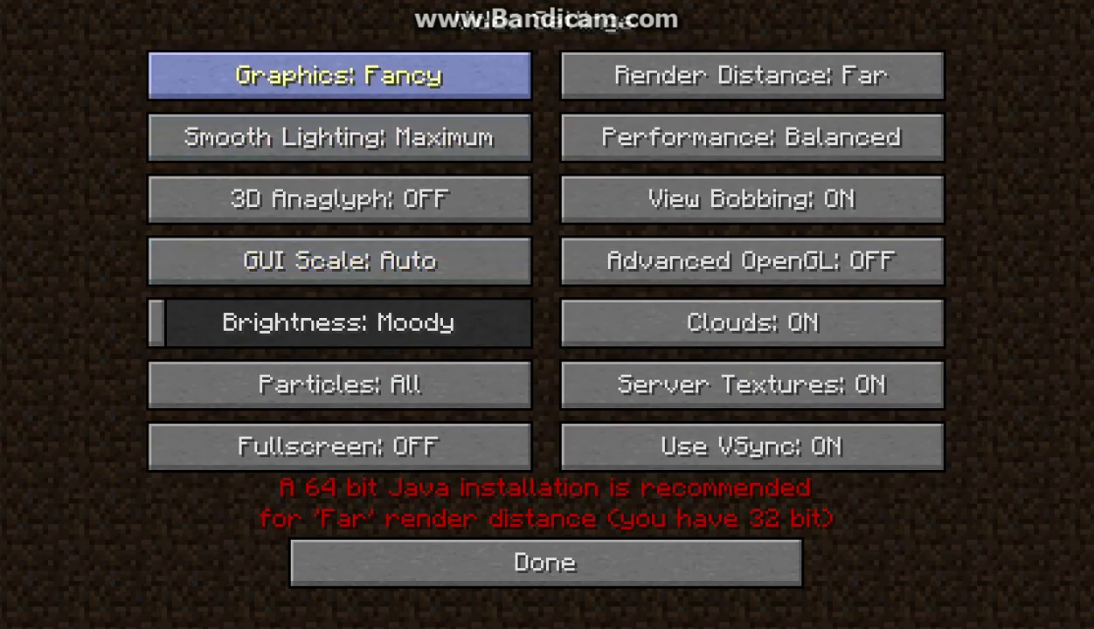
pyautogui.click(340, 75)
pyautogui.click(752, 75)
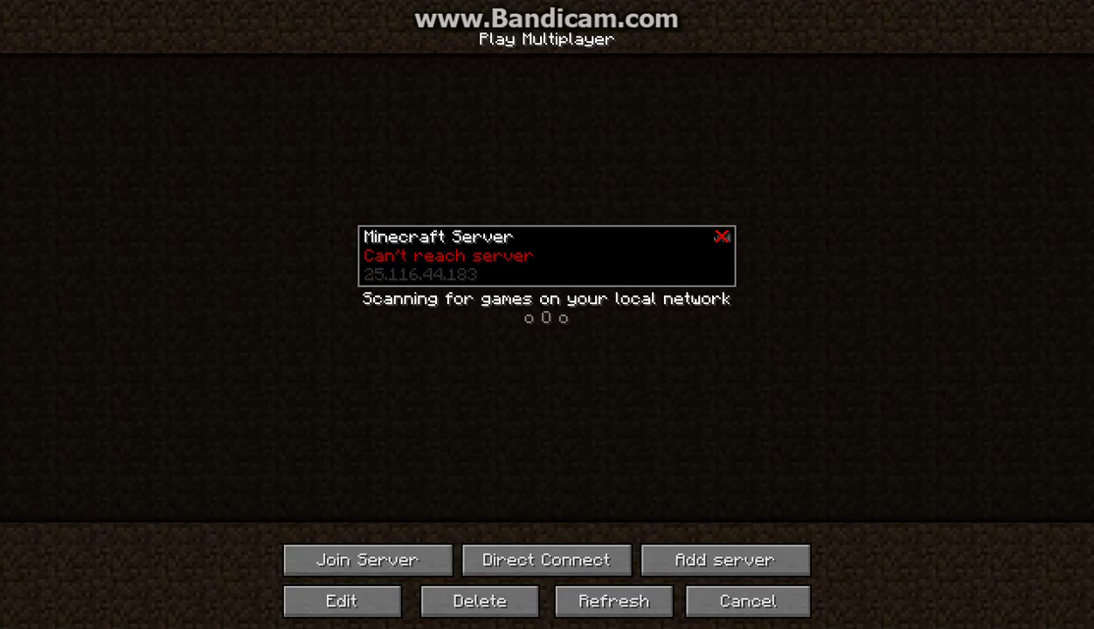
# Step: Return to the desktop, go to the Direwolf20 modpack folder inside the server folder, and launch the server with ServerStart.bat
pyautogui.click(1090, 626)
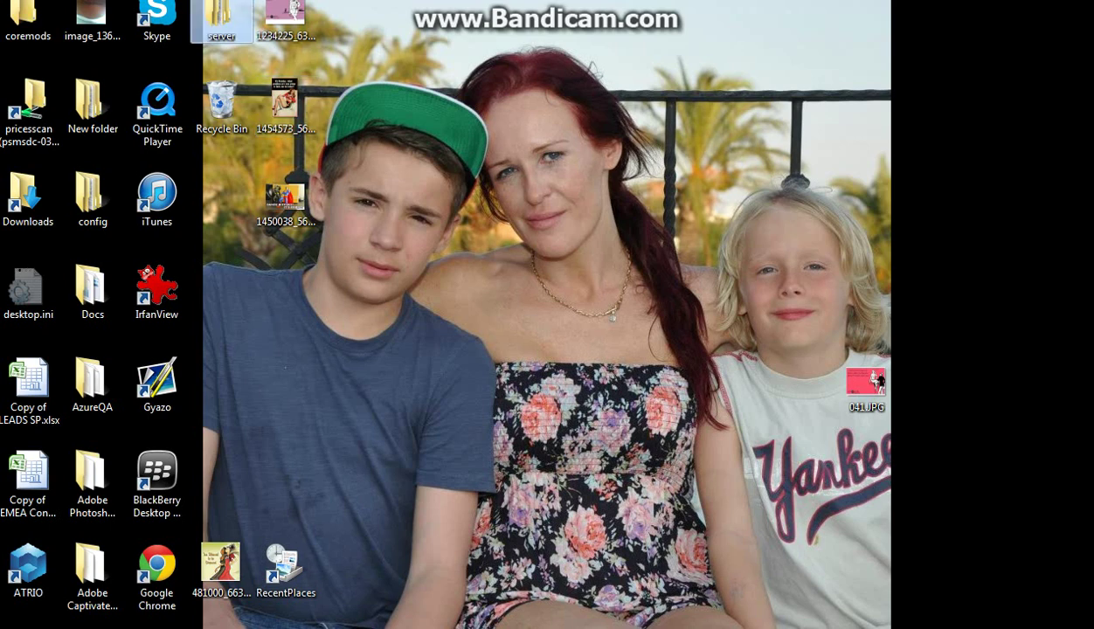
pyautogui.doubleClick(222, 22)
pyautogui.click(954, 300)
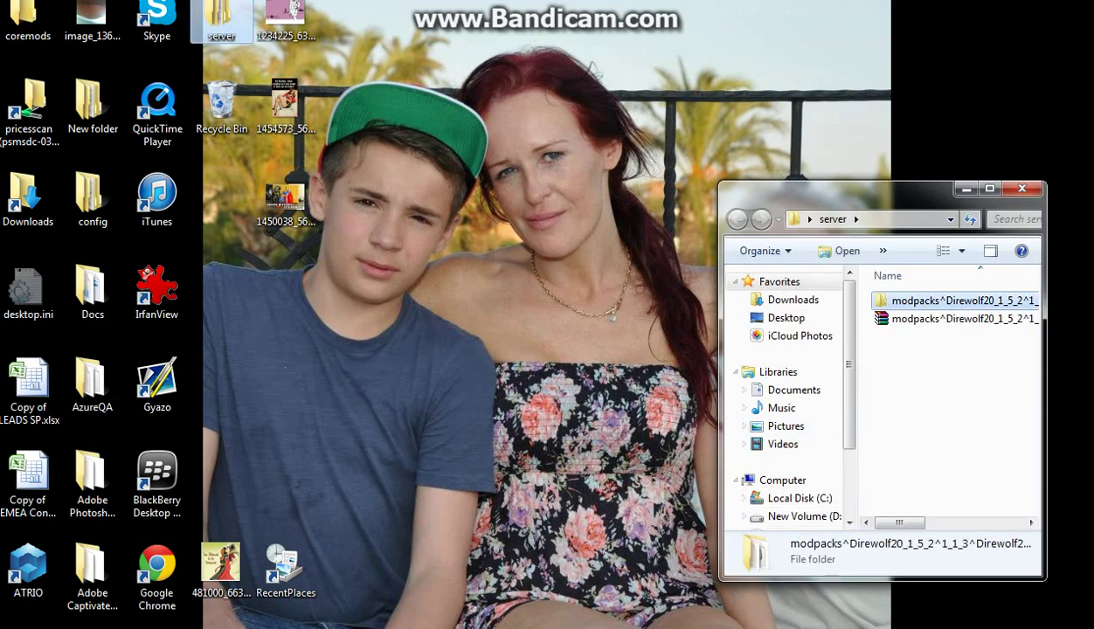
pyautogui.doubleClick(962, 301)
pyautogui.scroll(-3, 944, 398)
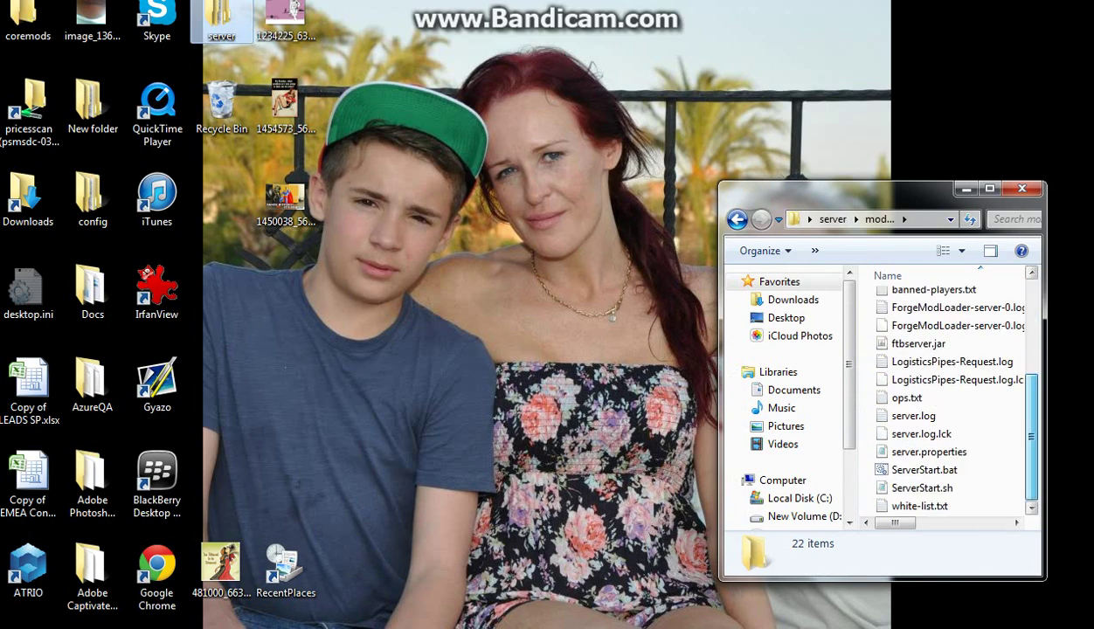
pyautogui.doubleClick(924, 470)
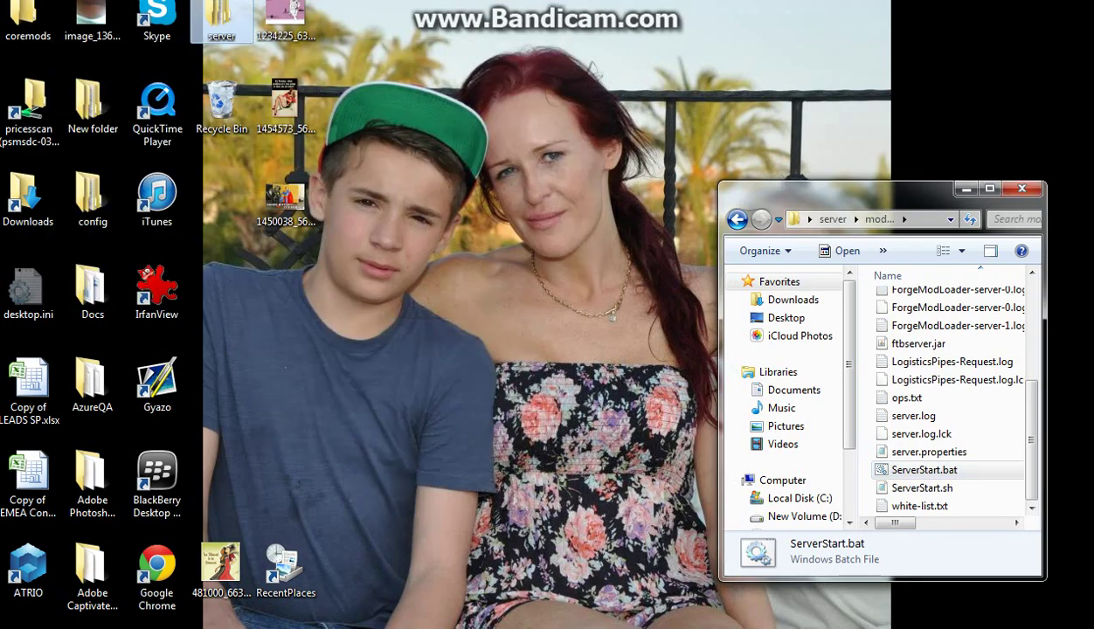
# Step: Switch back to Minecraft, refresh the multiplayer server list, and select the Minecraft Server entry at 25.116.44.183
pyautogui.hotkey('alt', 'Tab')
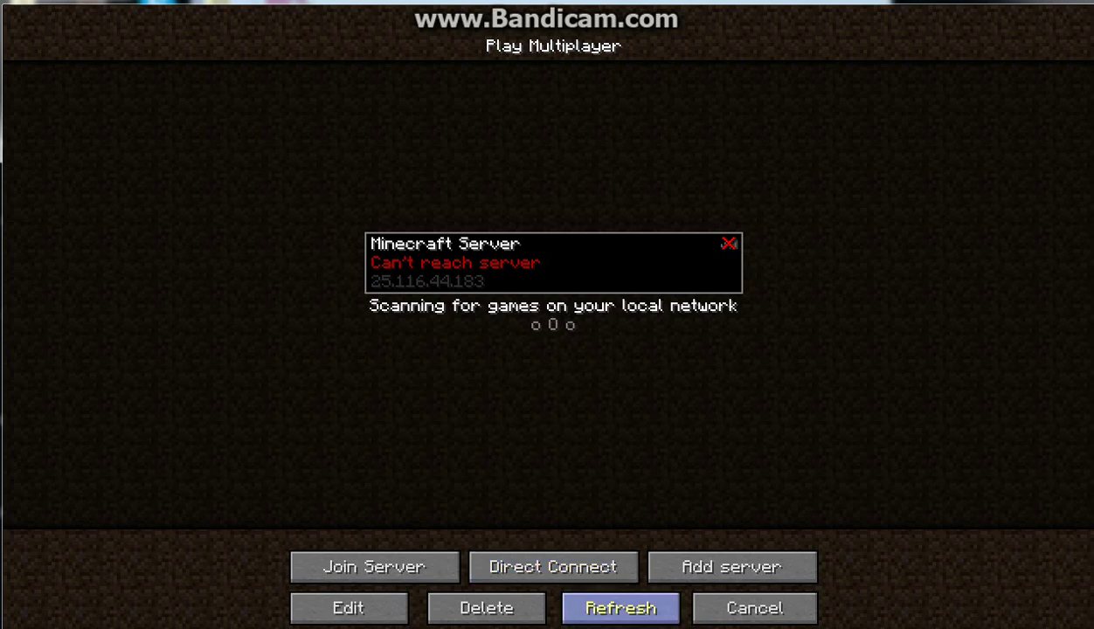
pyautogui.click(621, 608)
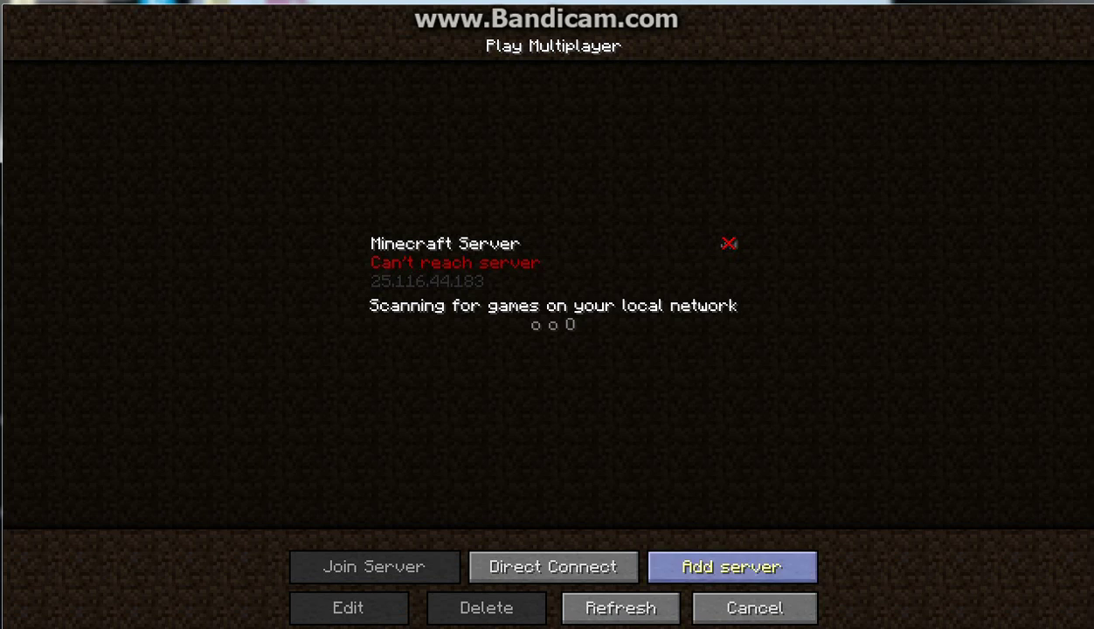
pyautogui.click(553, 263)
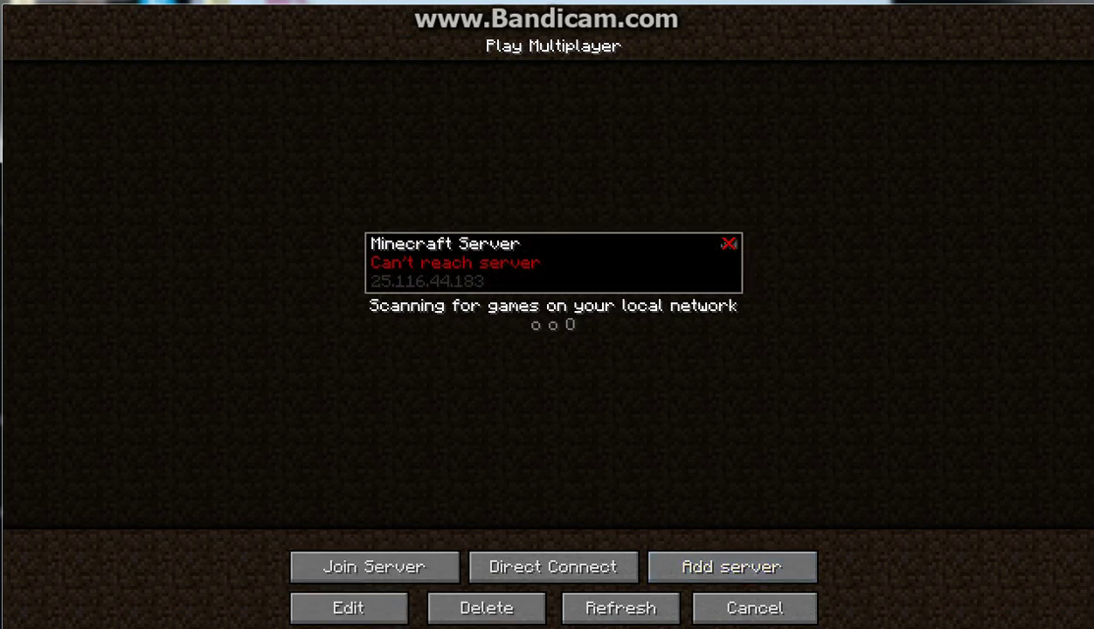
# Step: Switch to the server's command console and examine the mod loading progress in its startup log
pyautogui.hotkey('alt', 'Tab')
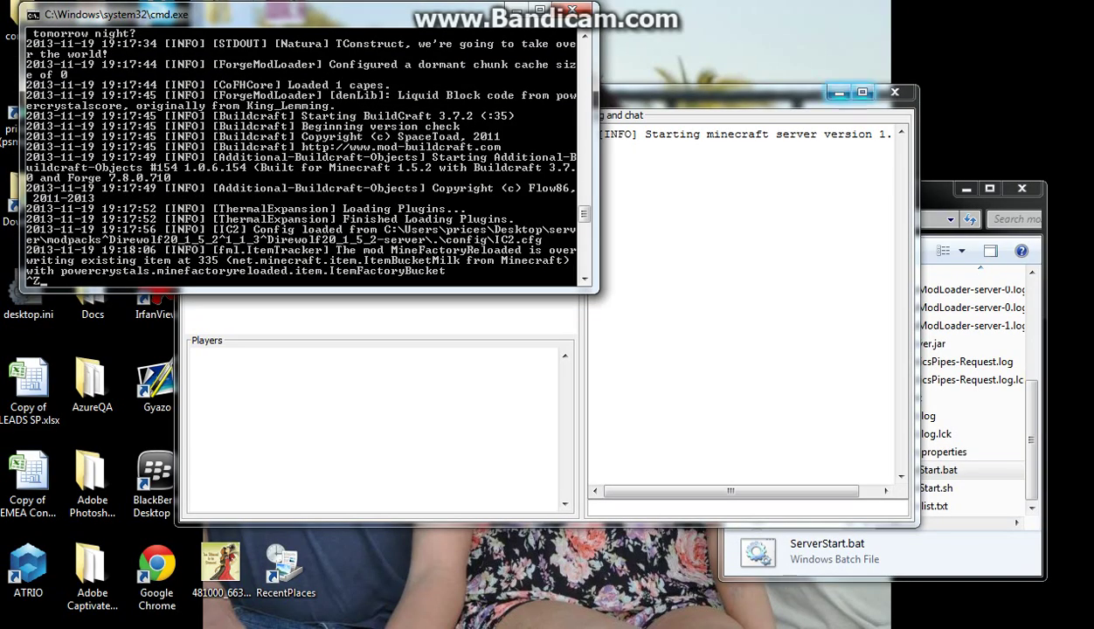
pyautogui.scroll(-6, 301, 157)
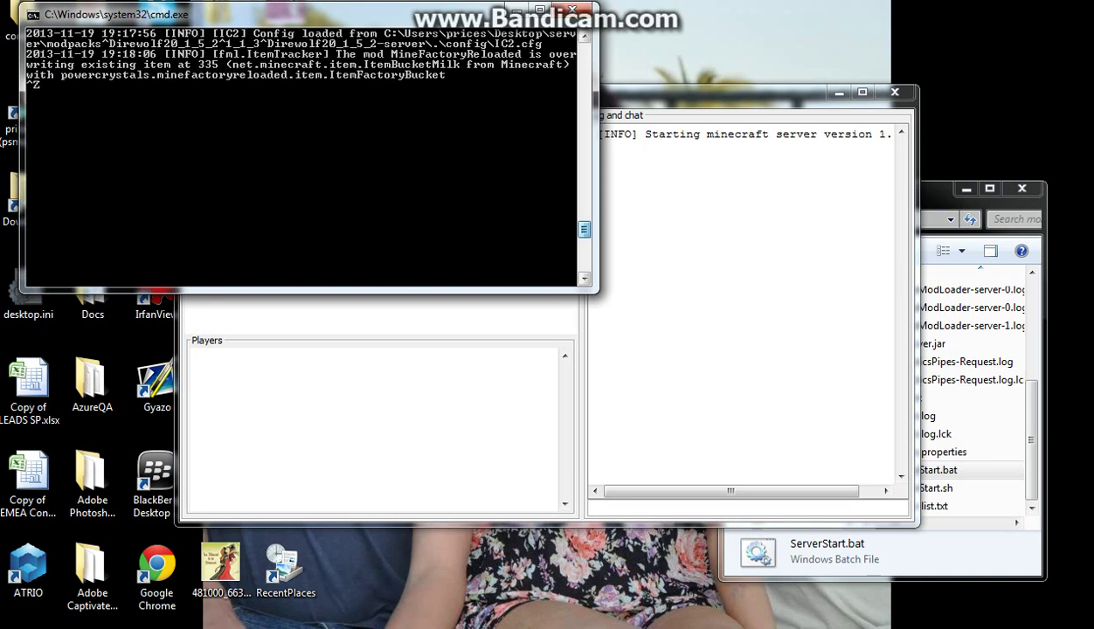
pyautogui.scroll(1, 302, 158)
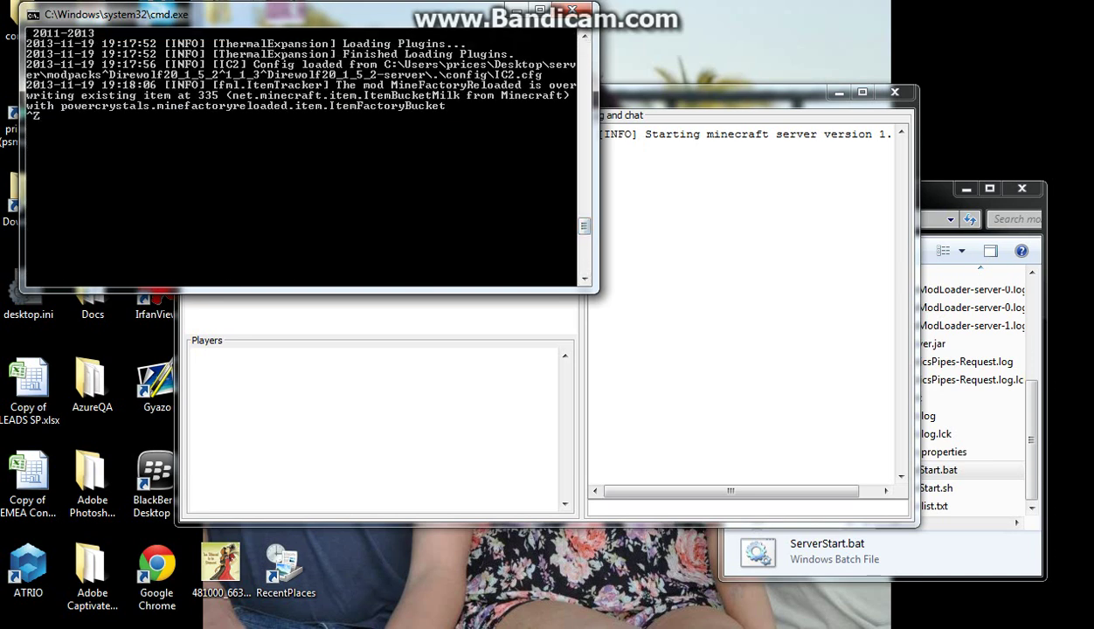
pyautogui.scroll(5, 301, 157)
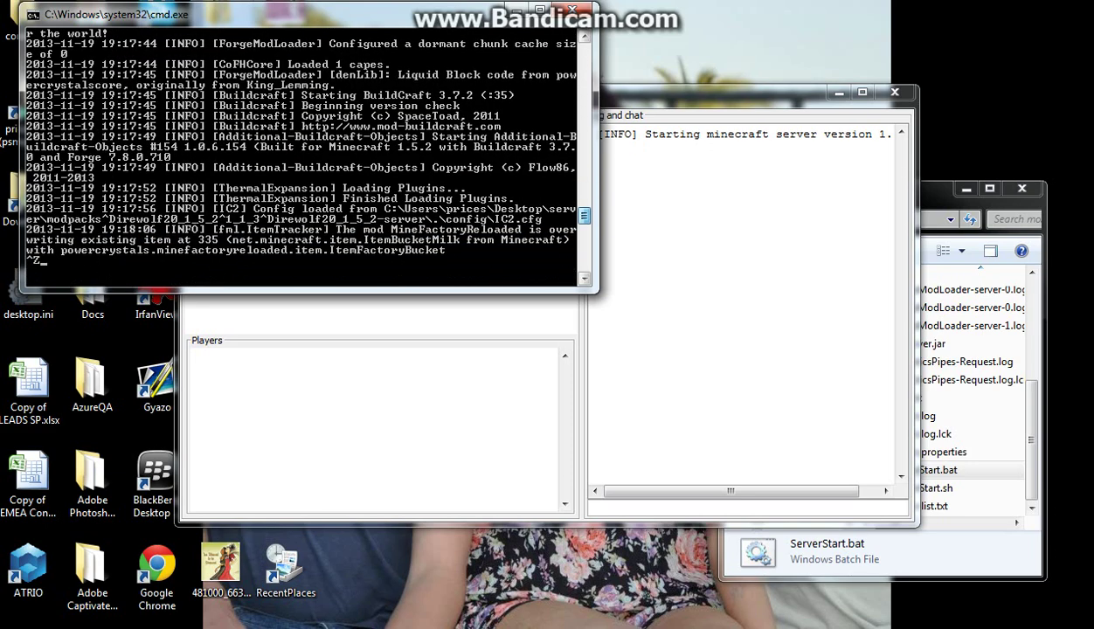
pyautogui.scroll(1, 302, 157)
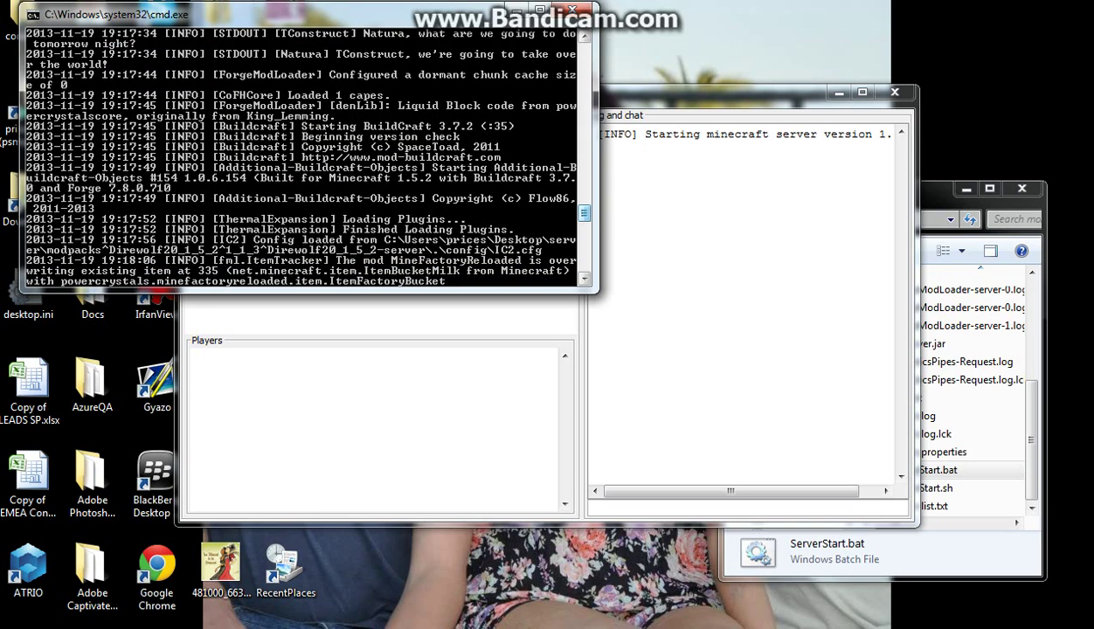
pyautogui.scroll(-1, 301, 158)
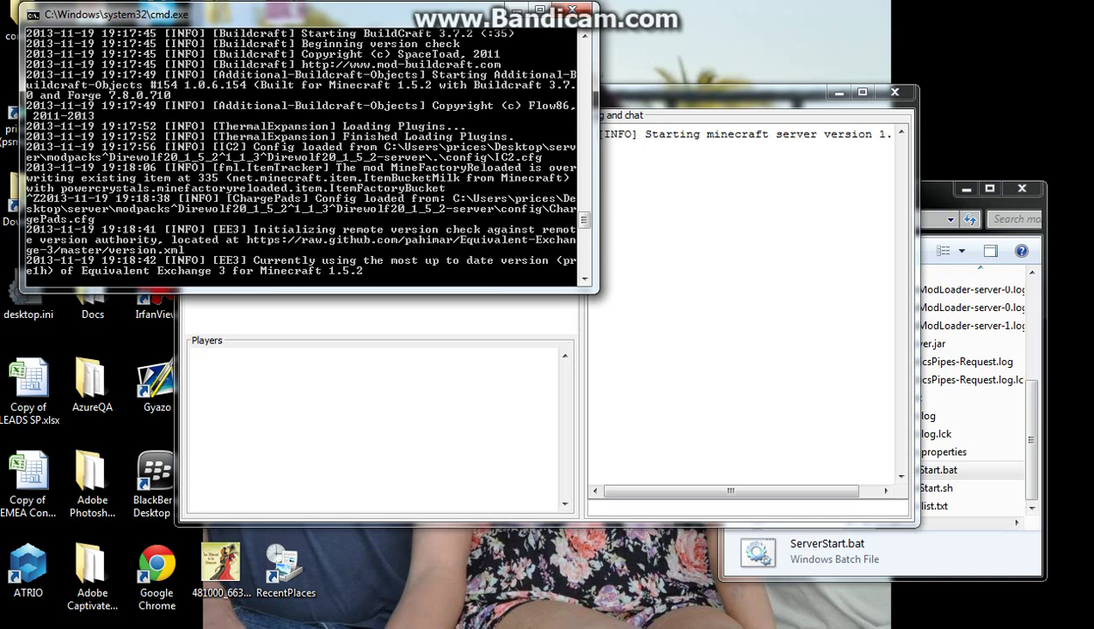
# Step: Go to the Windows Firewall settings in Control Panel and turn off Windows Firewall for public network locations
pyautogui.press('super')
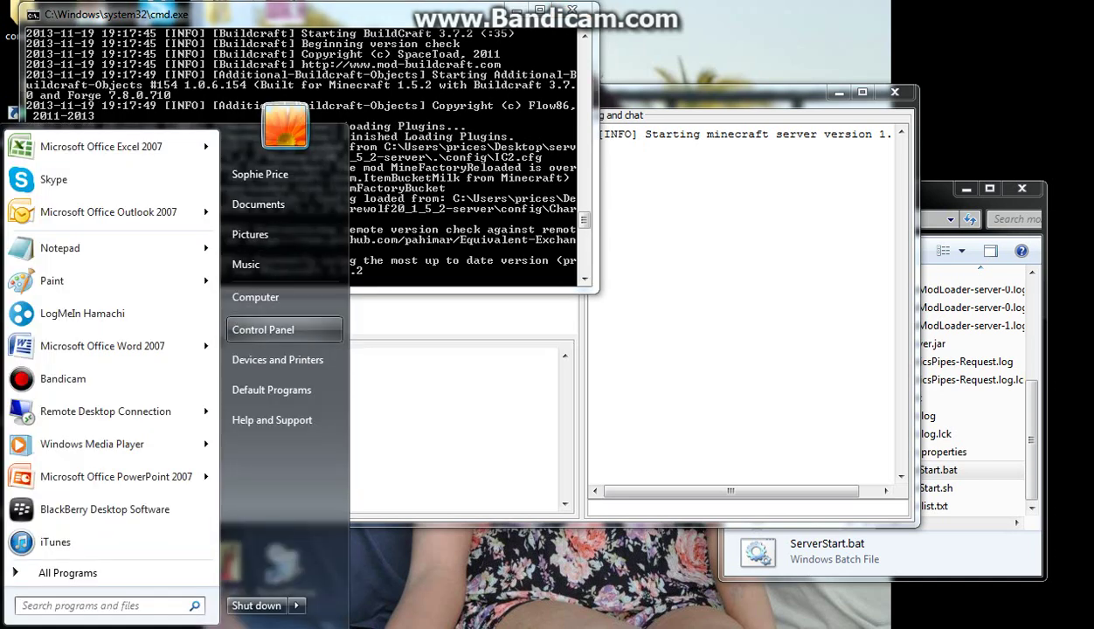
pyautogui.click(263, 330)
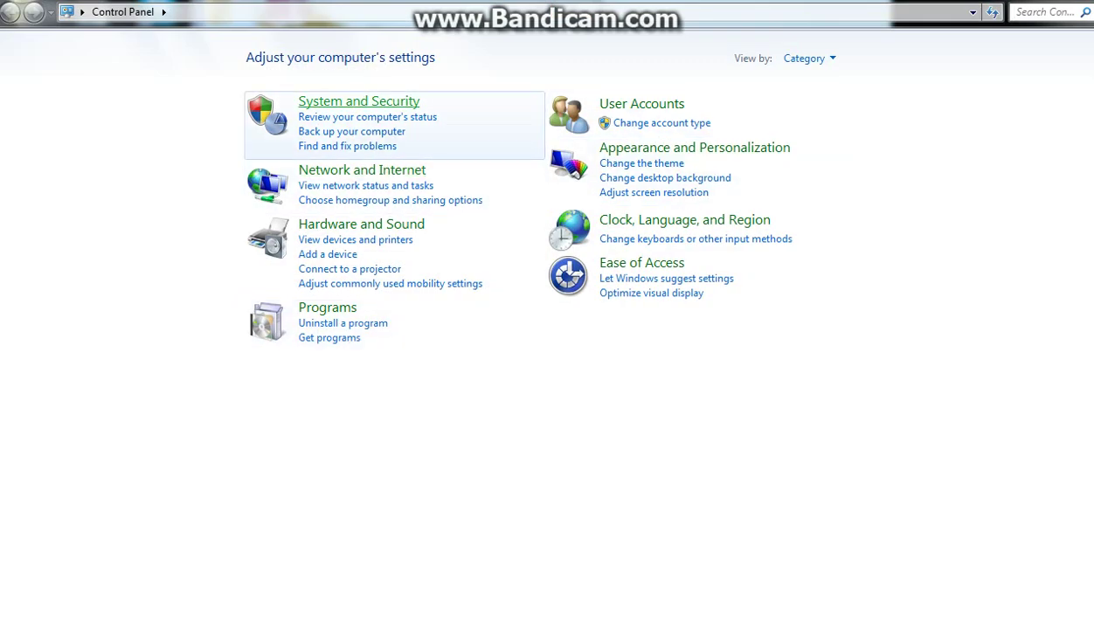
pyautogui.click(360, 102)
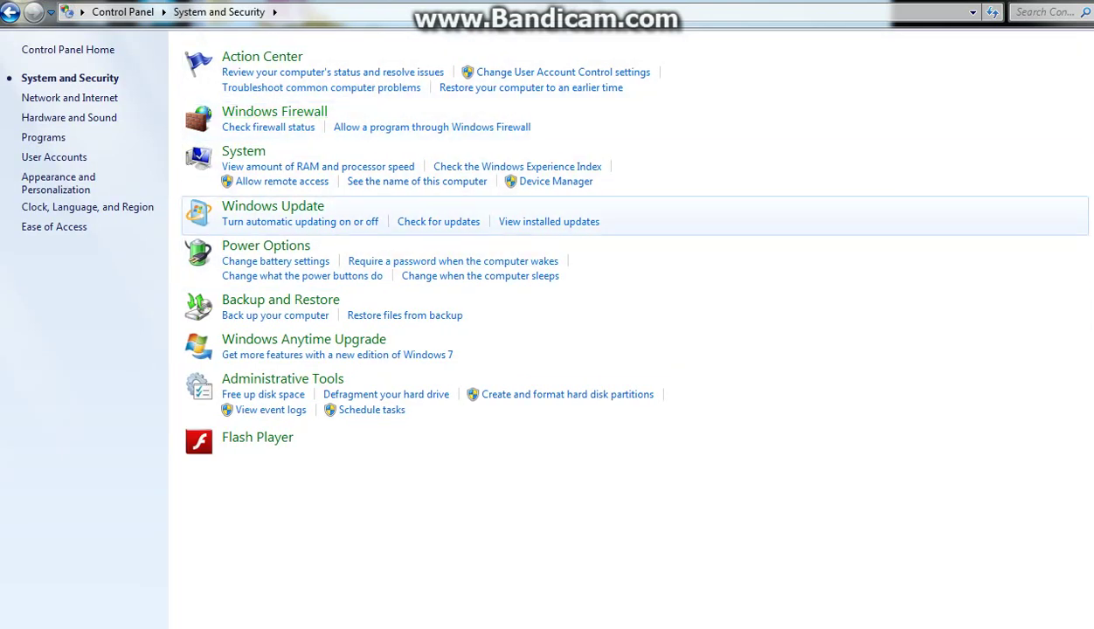
pyautogui.click(274, 112)
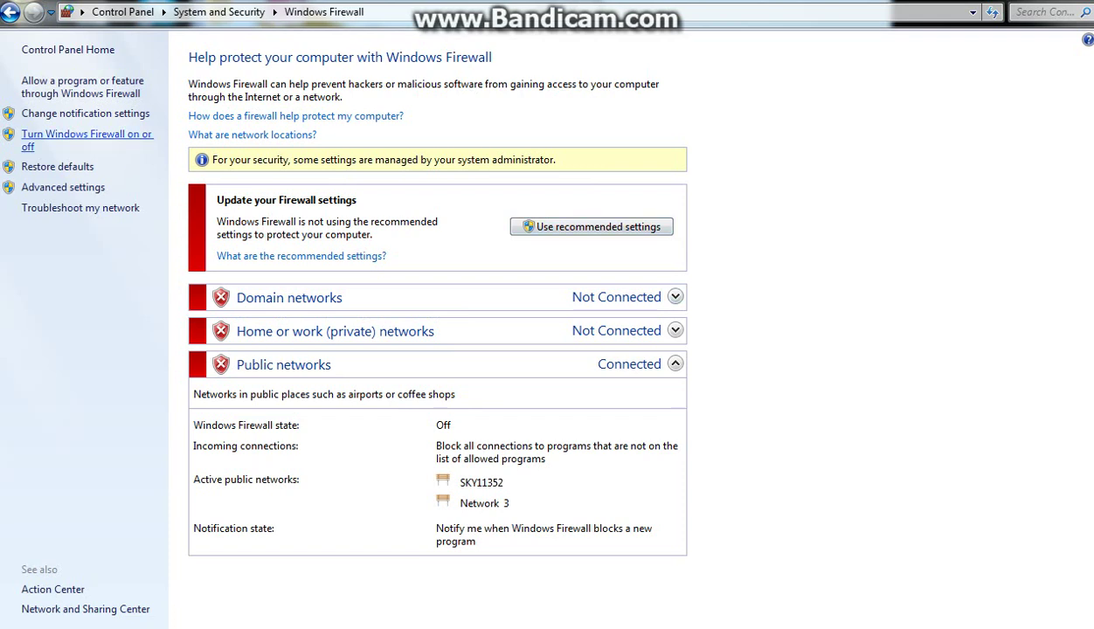
pyautogui.click(87, 134)
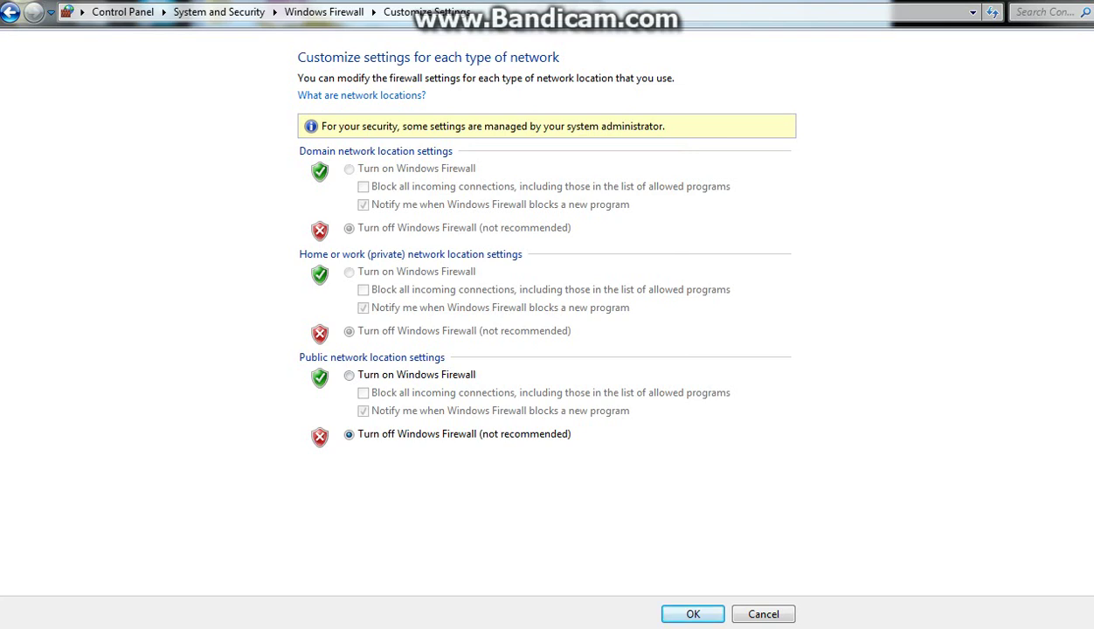
pyautogui.click(349, 376)
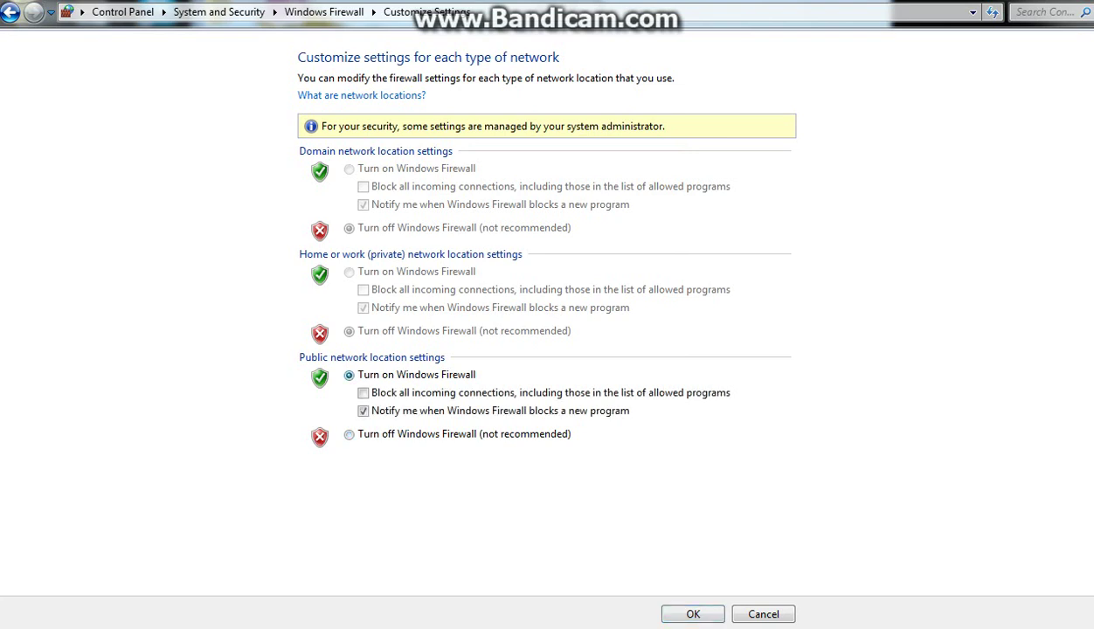
pyautogui.click(350, 434)
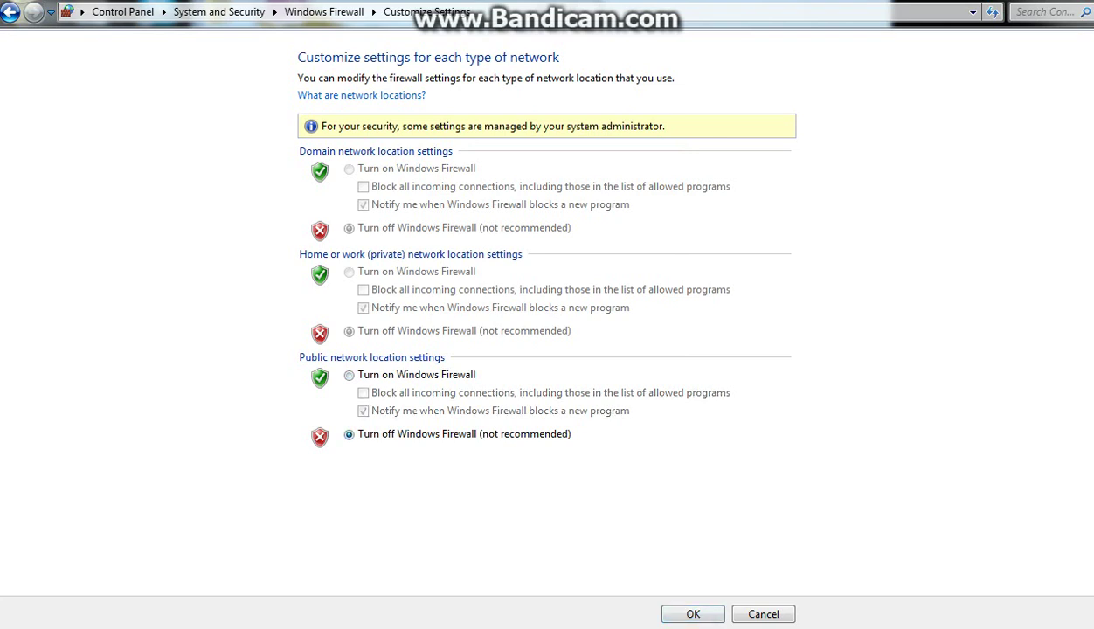
pyautogui.press('Return')
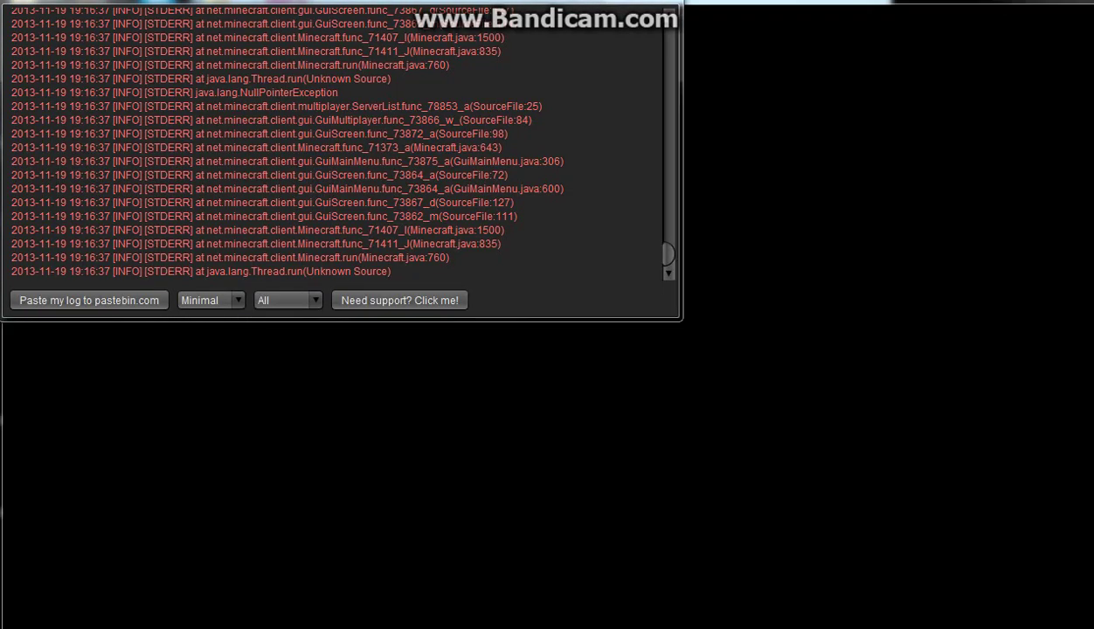
# Step: Close the unneeded window and bring Minecraft's multiplayer server list back to the front
pyautogui.hotkey('alt', 'F4')
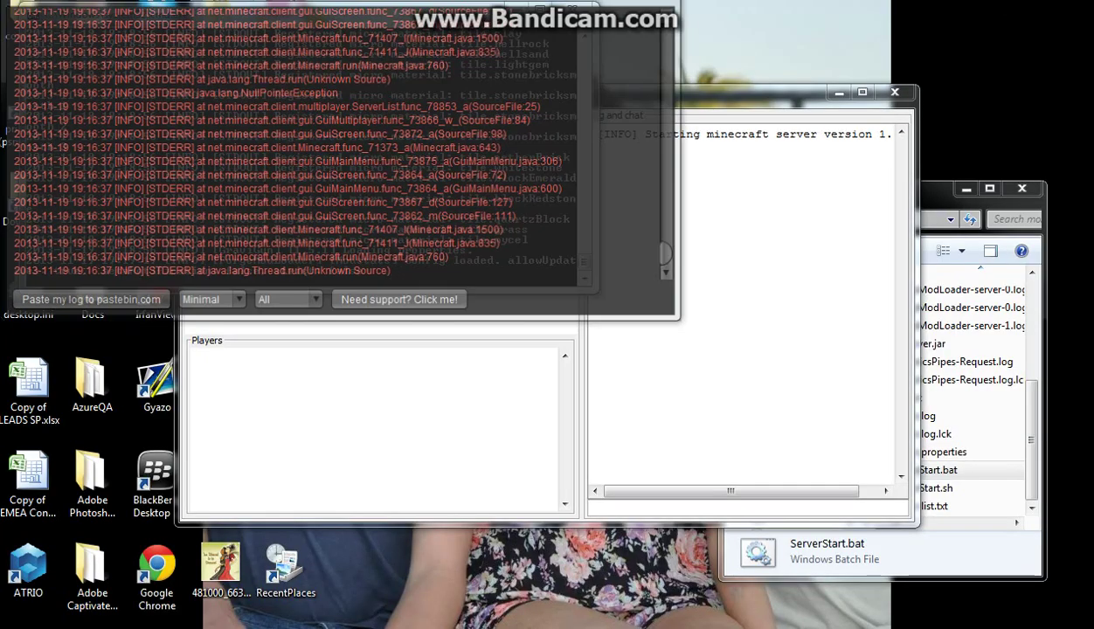
pyautogui.hotkey('alt', 'Tab')
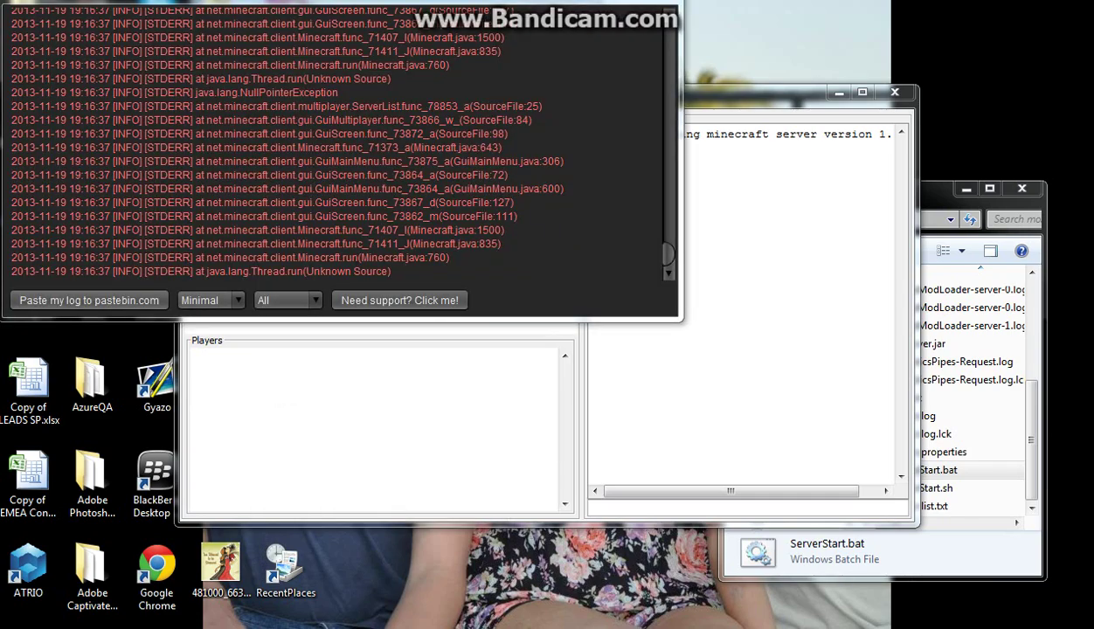
pyautogui.click(447, 627)
pyautogui.rightClick(446, 627)
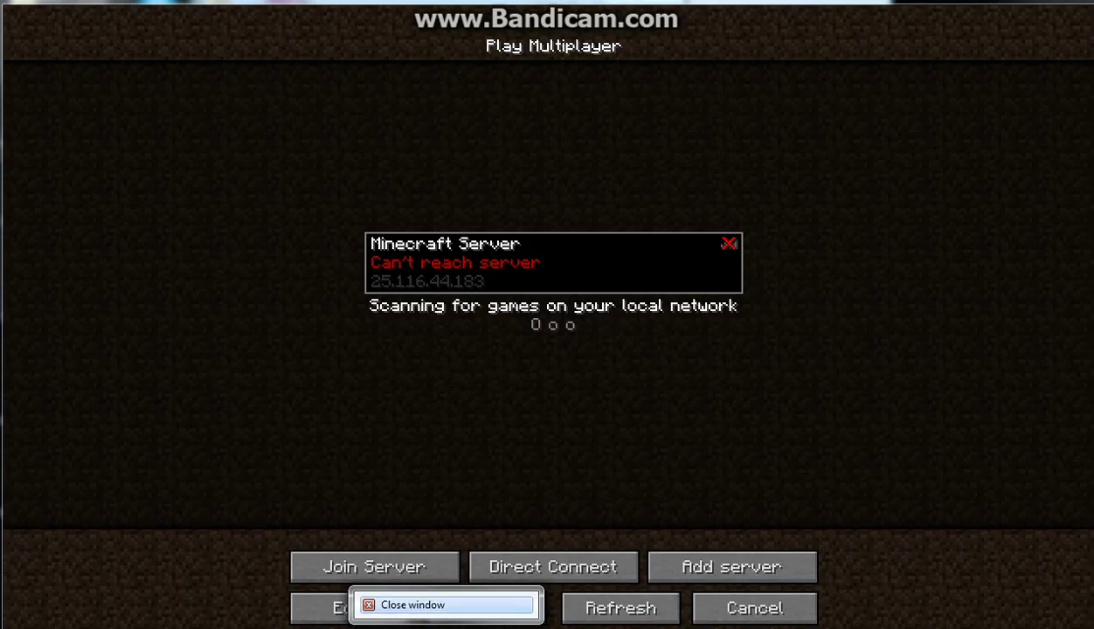
pyautogui.click(445, 605)
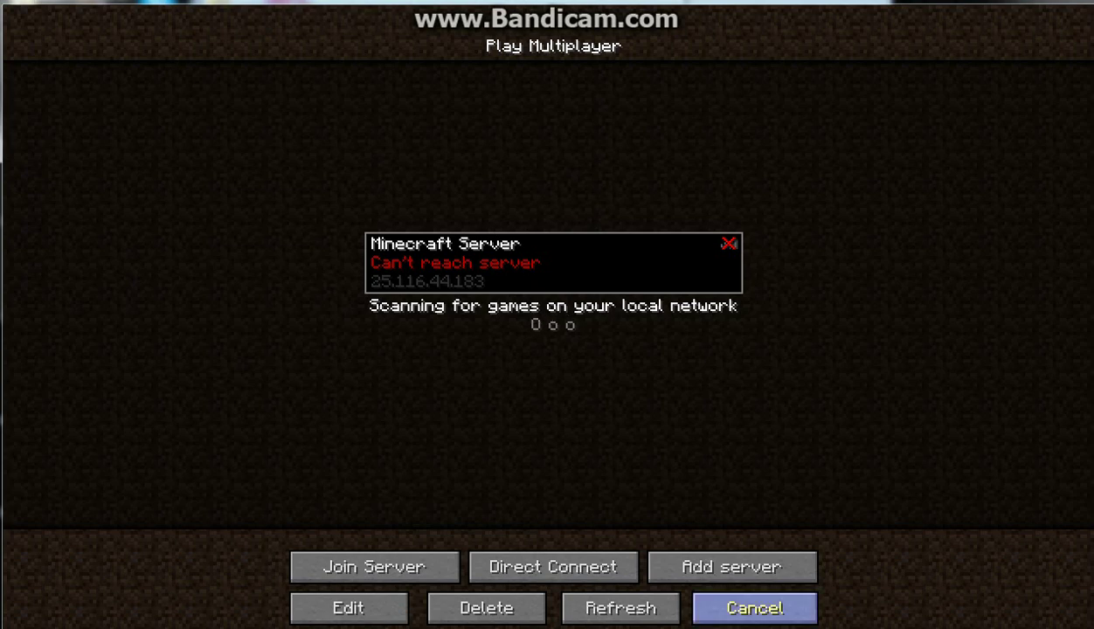
# Step: Leave the multiplayer server list, browse the installed mods in Minecraft's Mod List, and return to the main menu
pyautogui.click(755, 608)
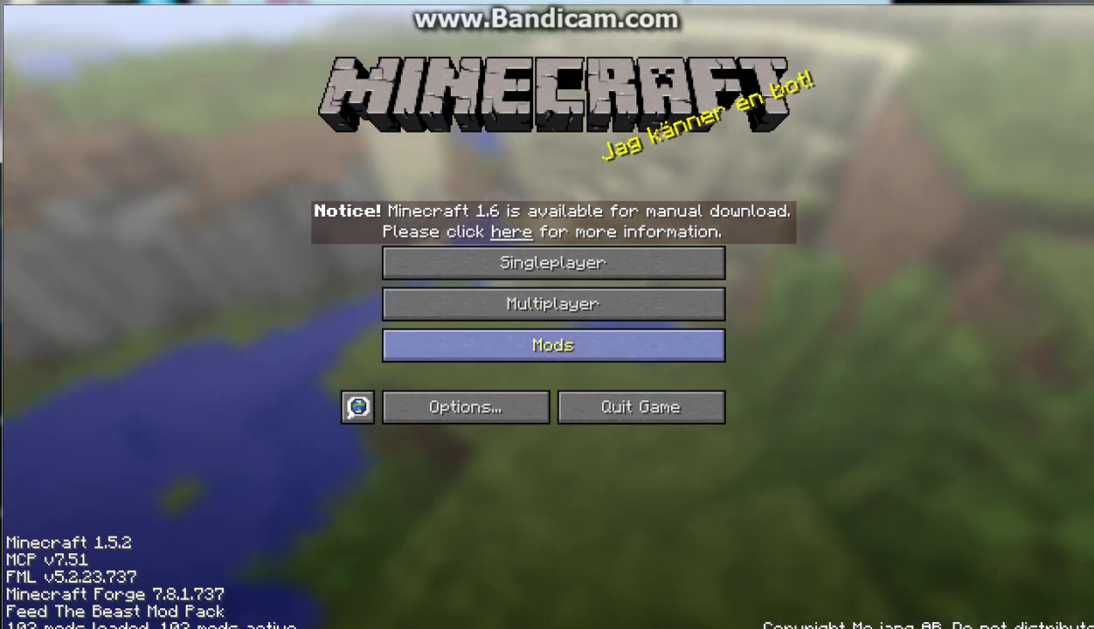
pyautogui.click(553, 345)
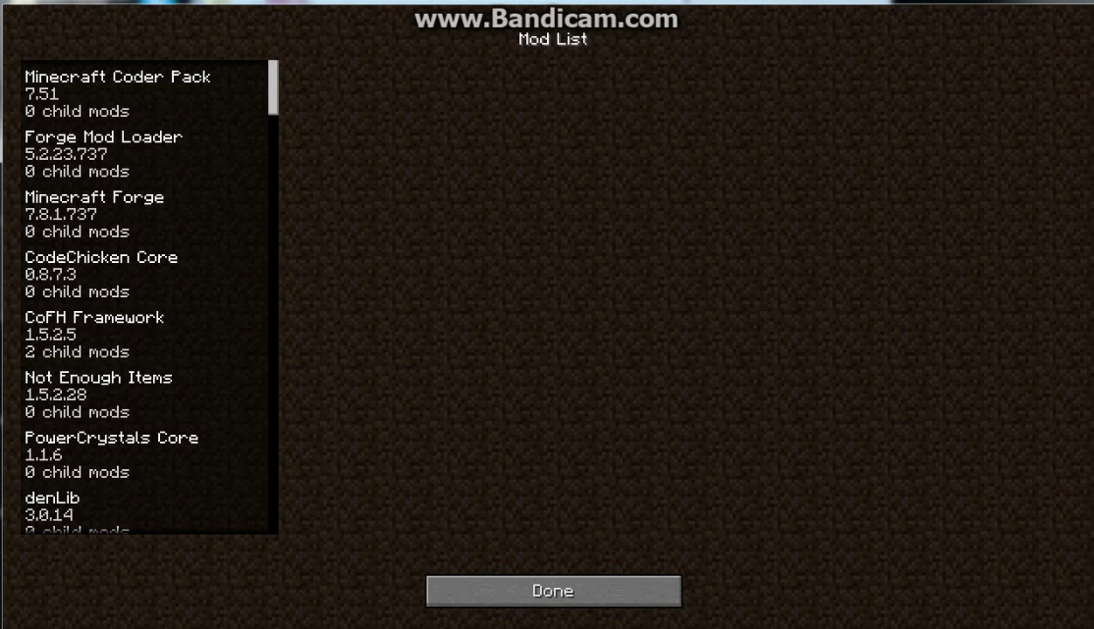
pyautogui.scroll(-5, 149, 297)
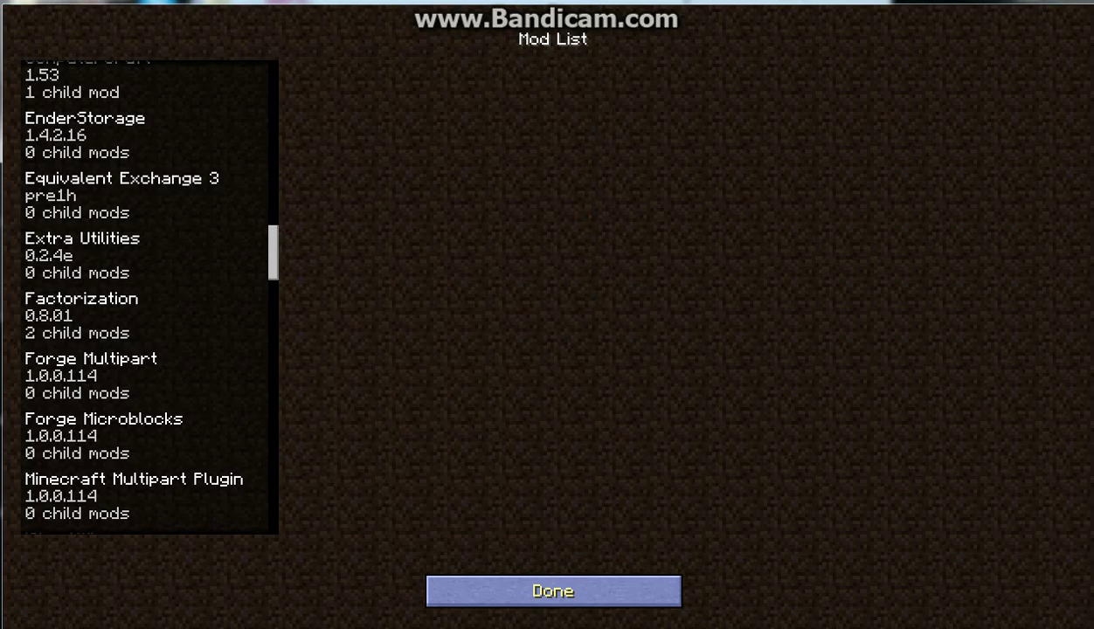
pyautogui.hotkey('alt', 'Tab')
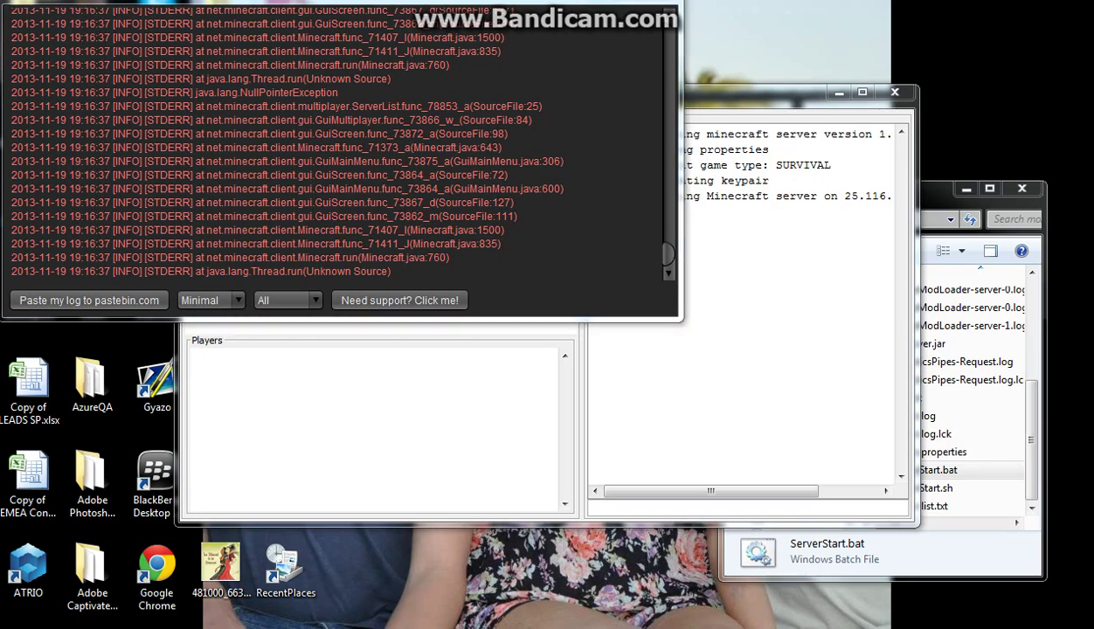
pyautogui.hotkey('alt', 'Tab')
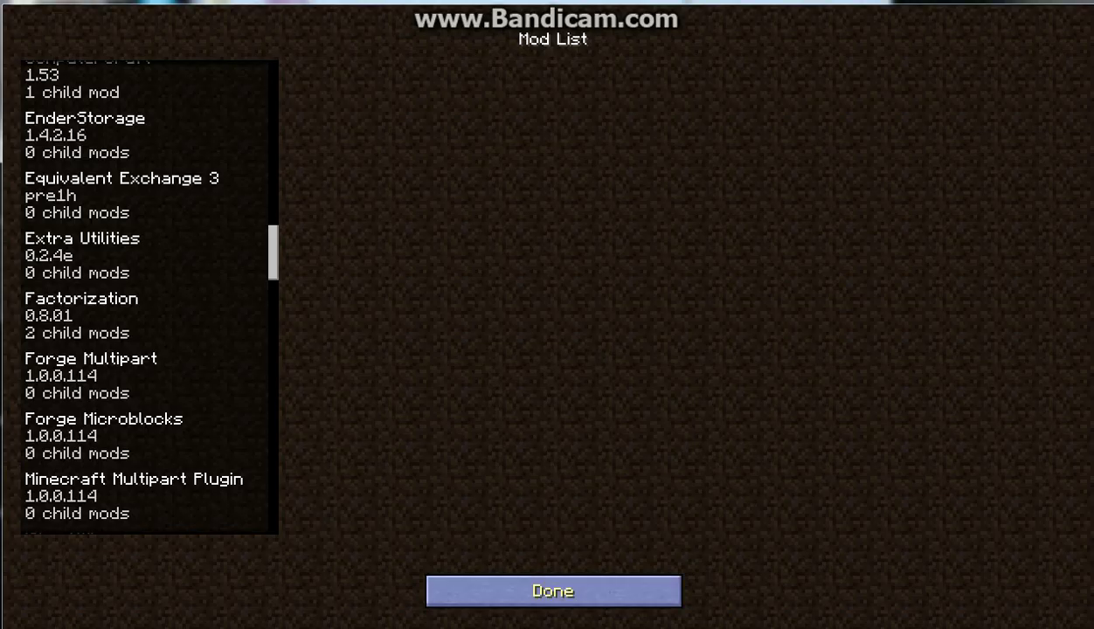
pyautogui.hotkey('alt', 'Tab')
pyautogui.click(553, 591)
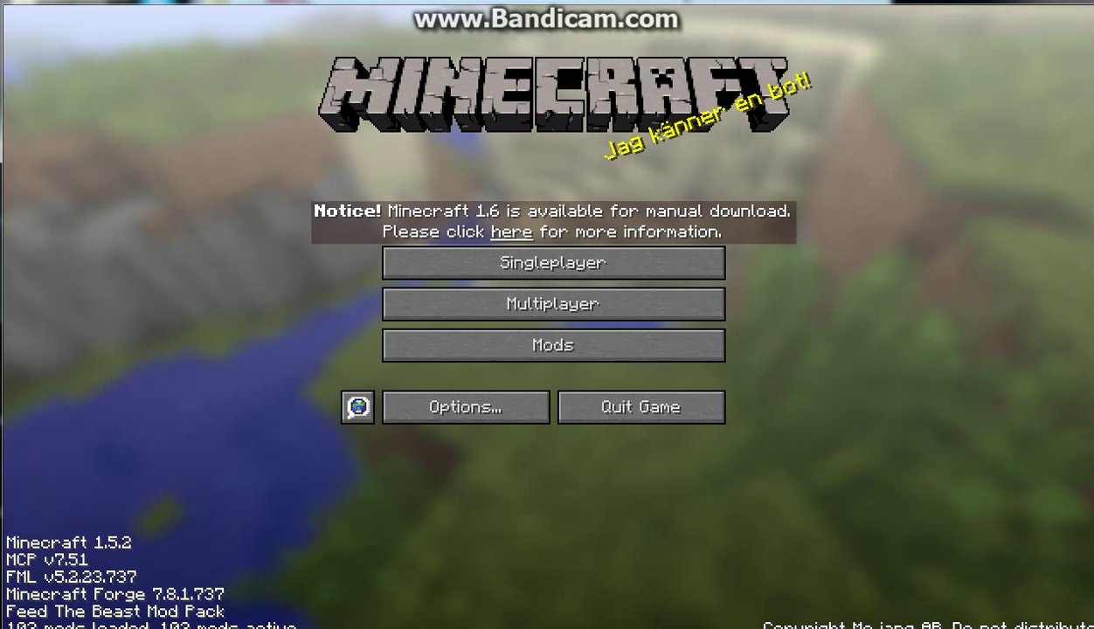
# Step: Examine the server's startup progress in its command console and the Minecraft server window, and return to Minecraft's main menu
pyautogui.hotkey('alt', 'Tab')
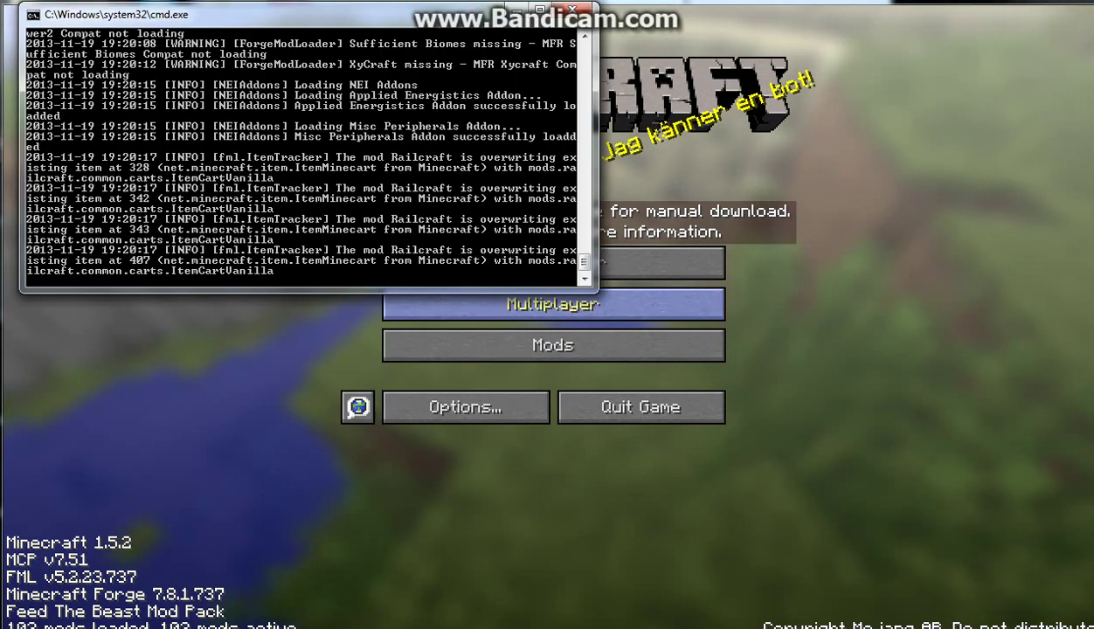
pyautogui.hotkey('alt', 'Tab')
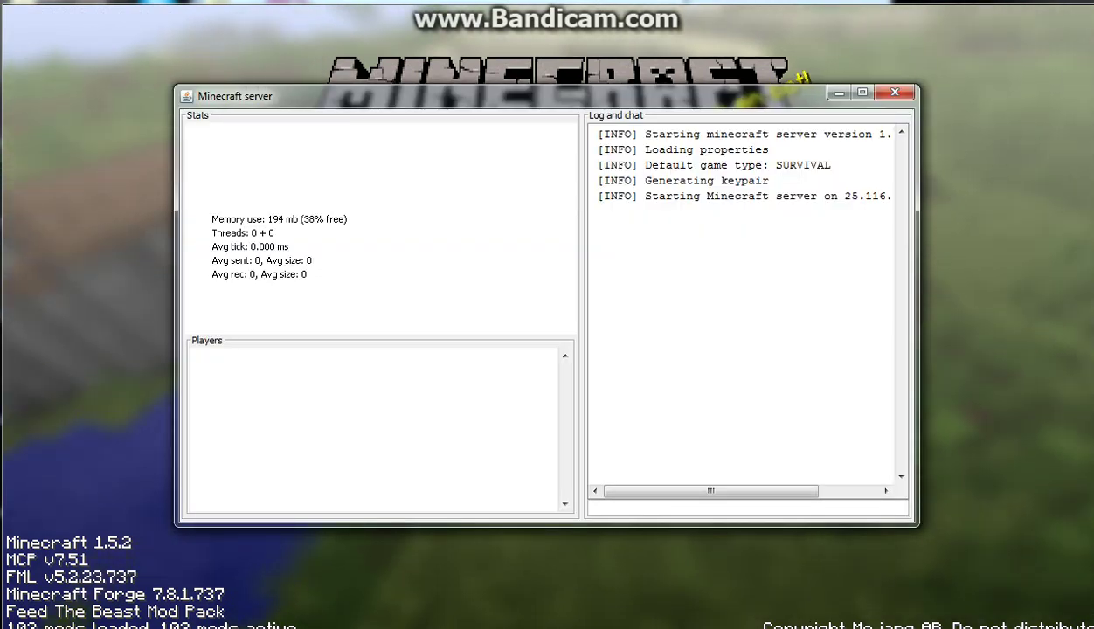
pyautogui.hotkey('alt', 'Tab')
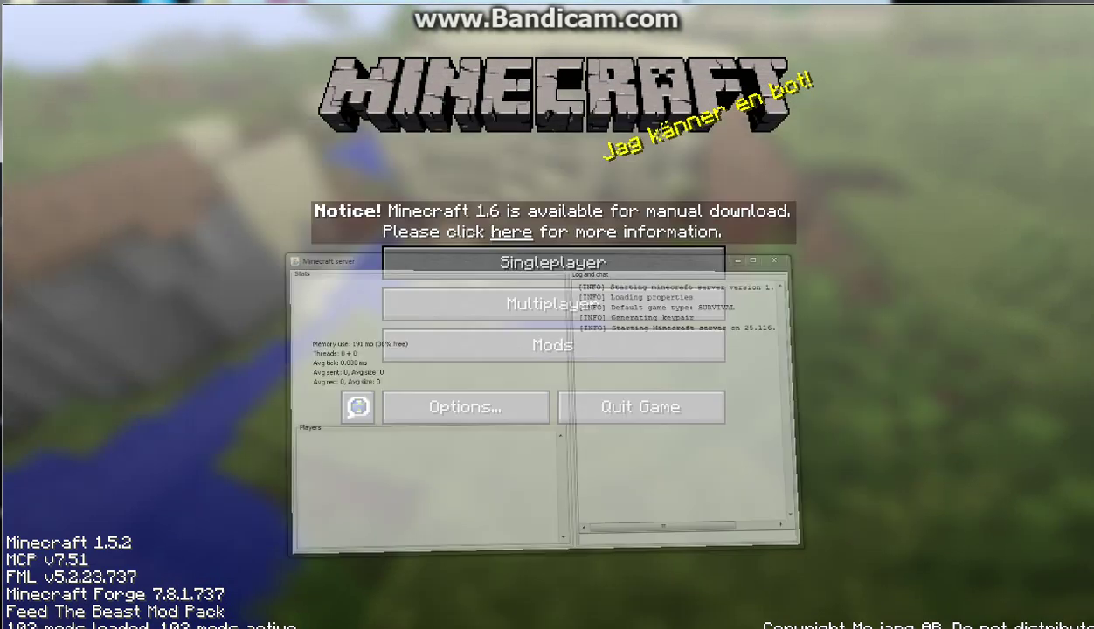